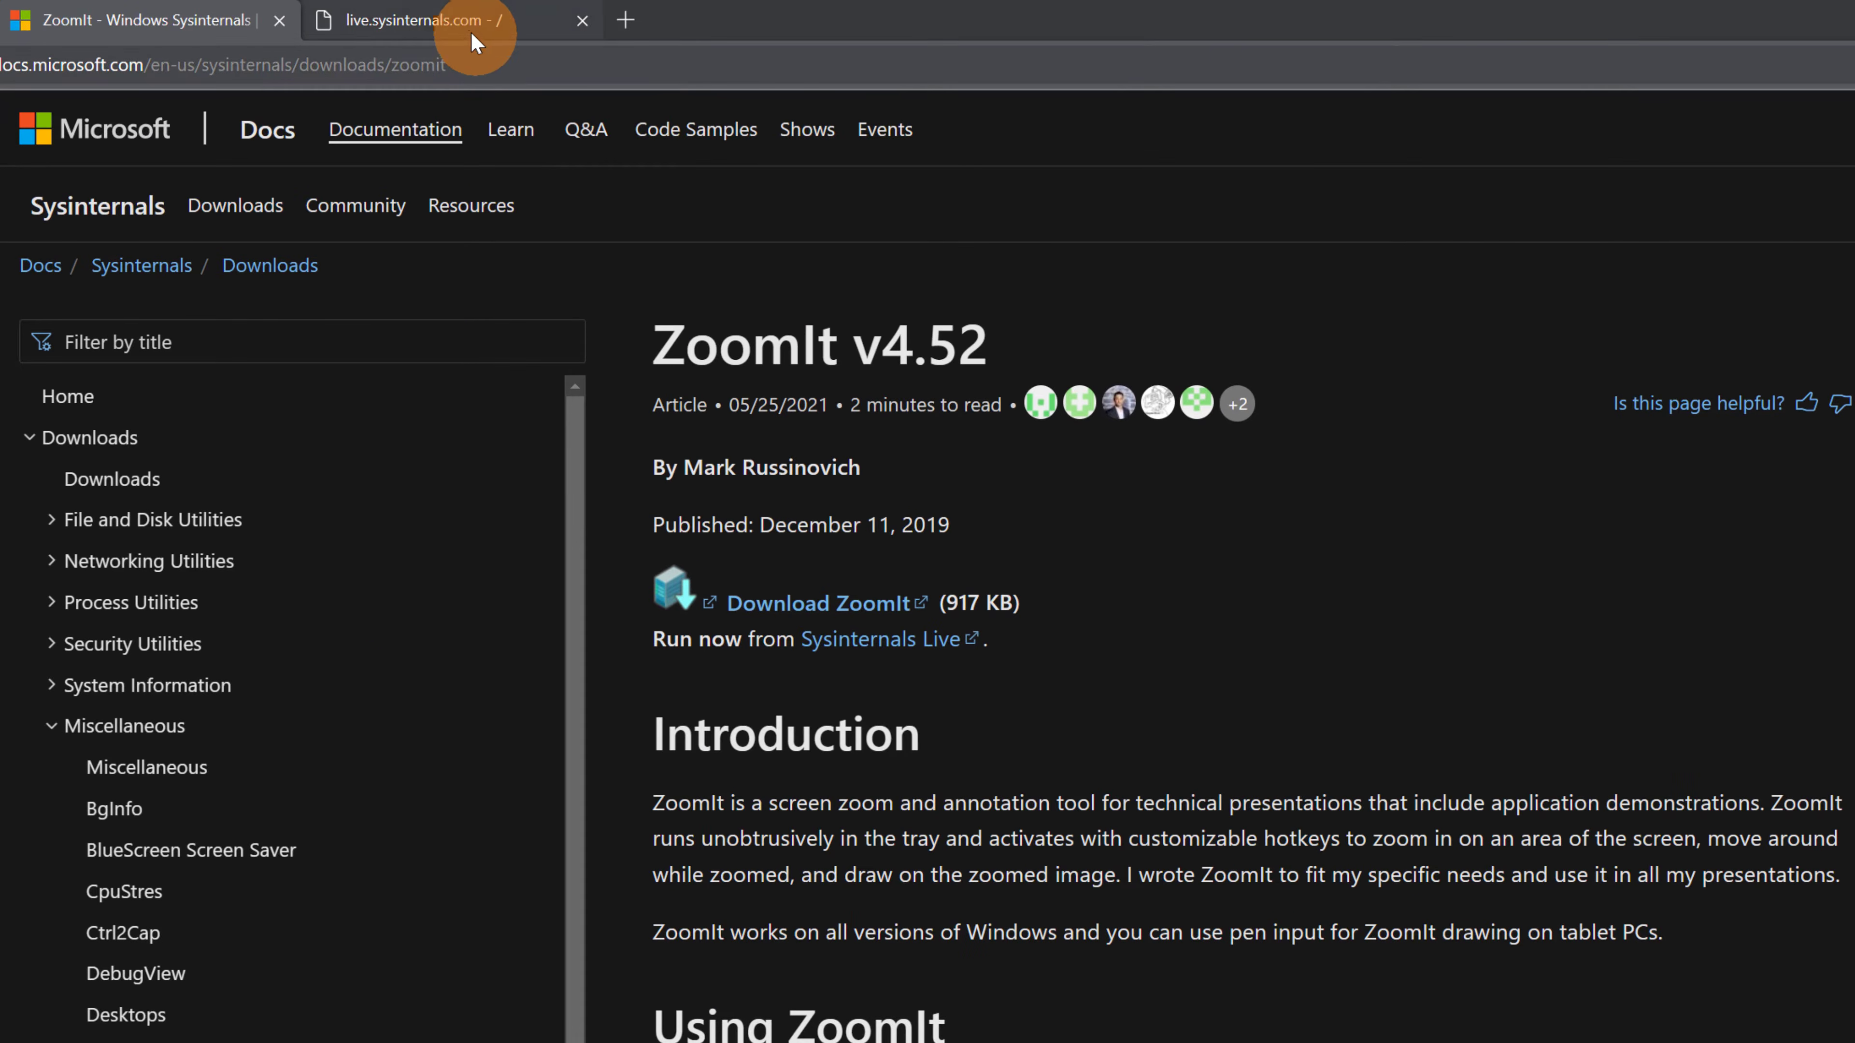
- Look through the file listing on live.sysinternals.com
left_click(453, 24)
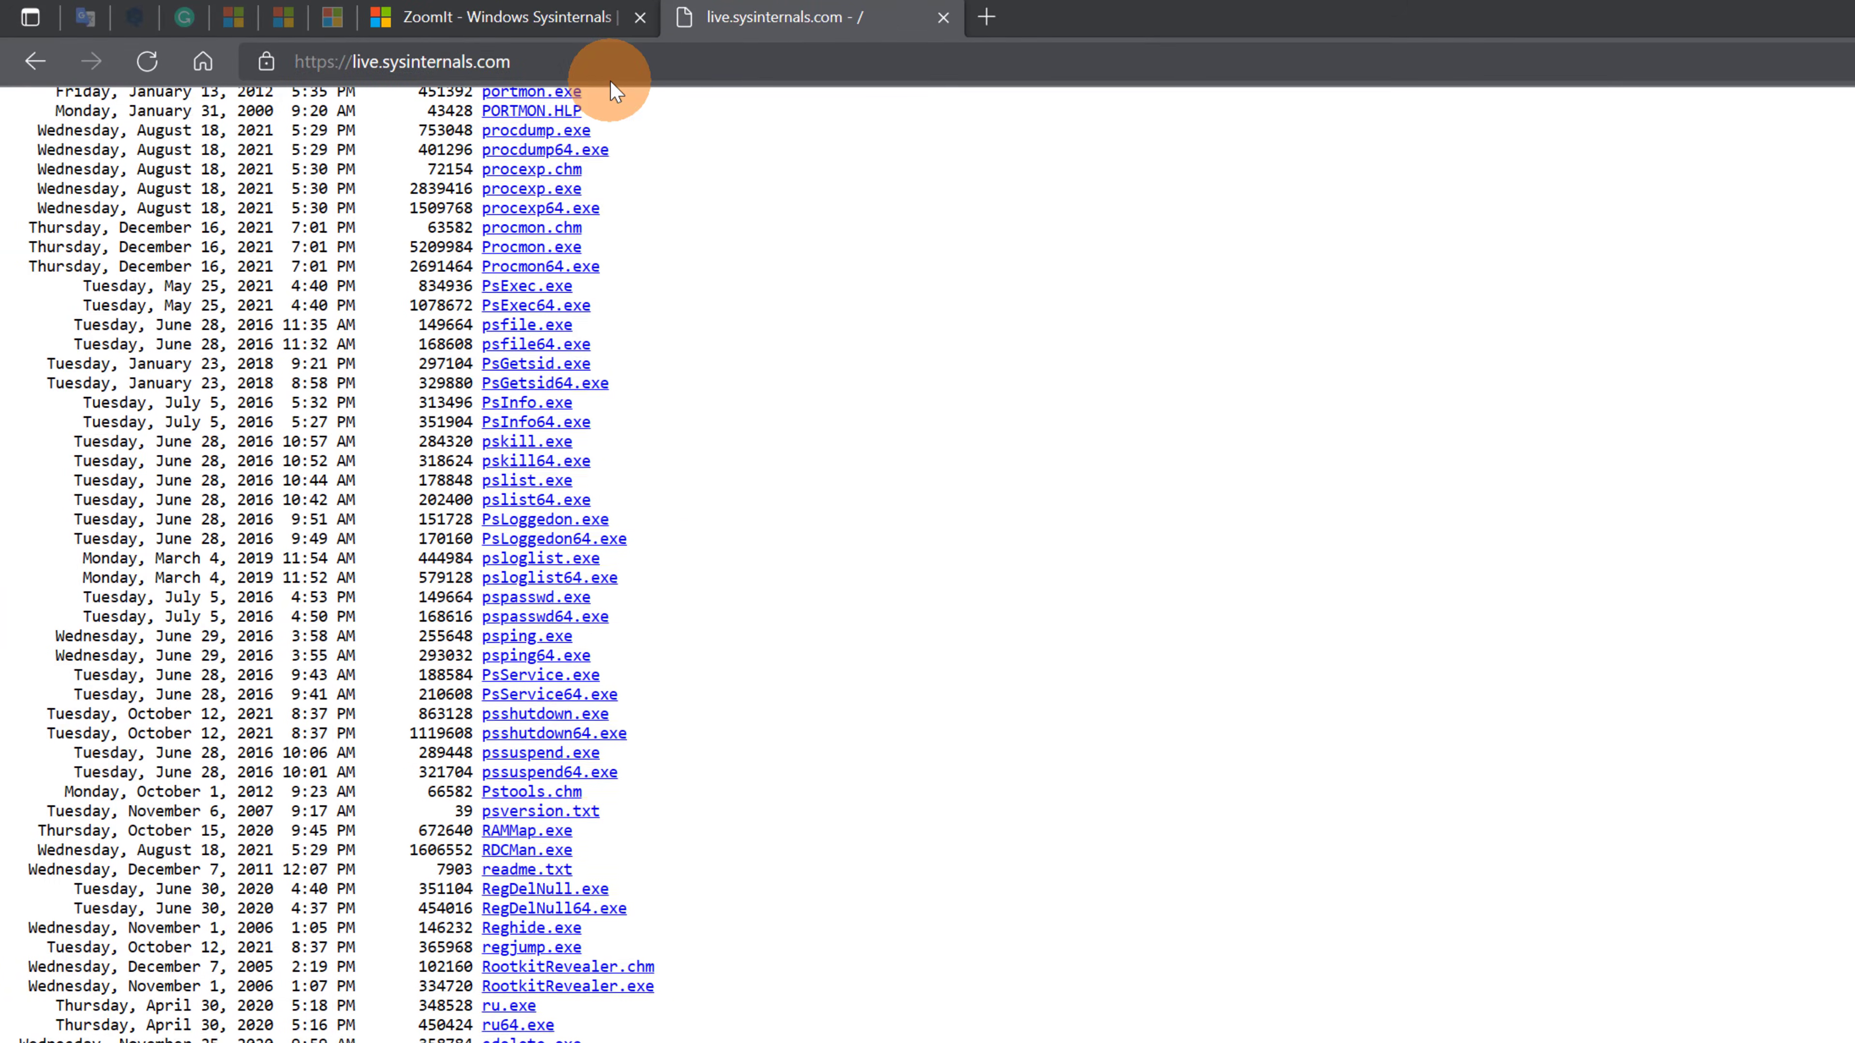
scroll(617, 92, "down", 10)
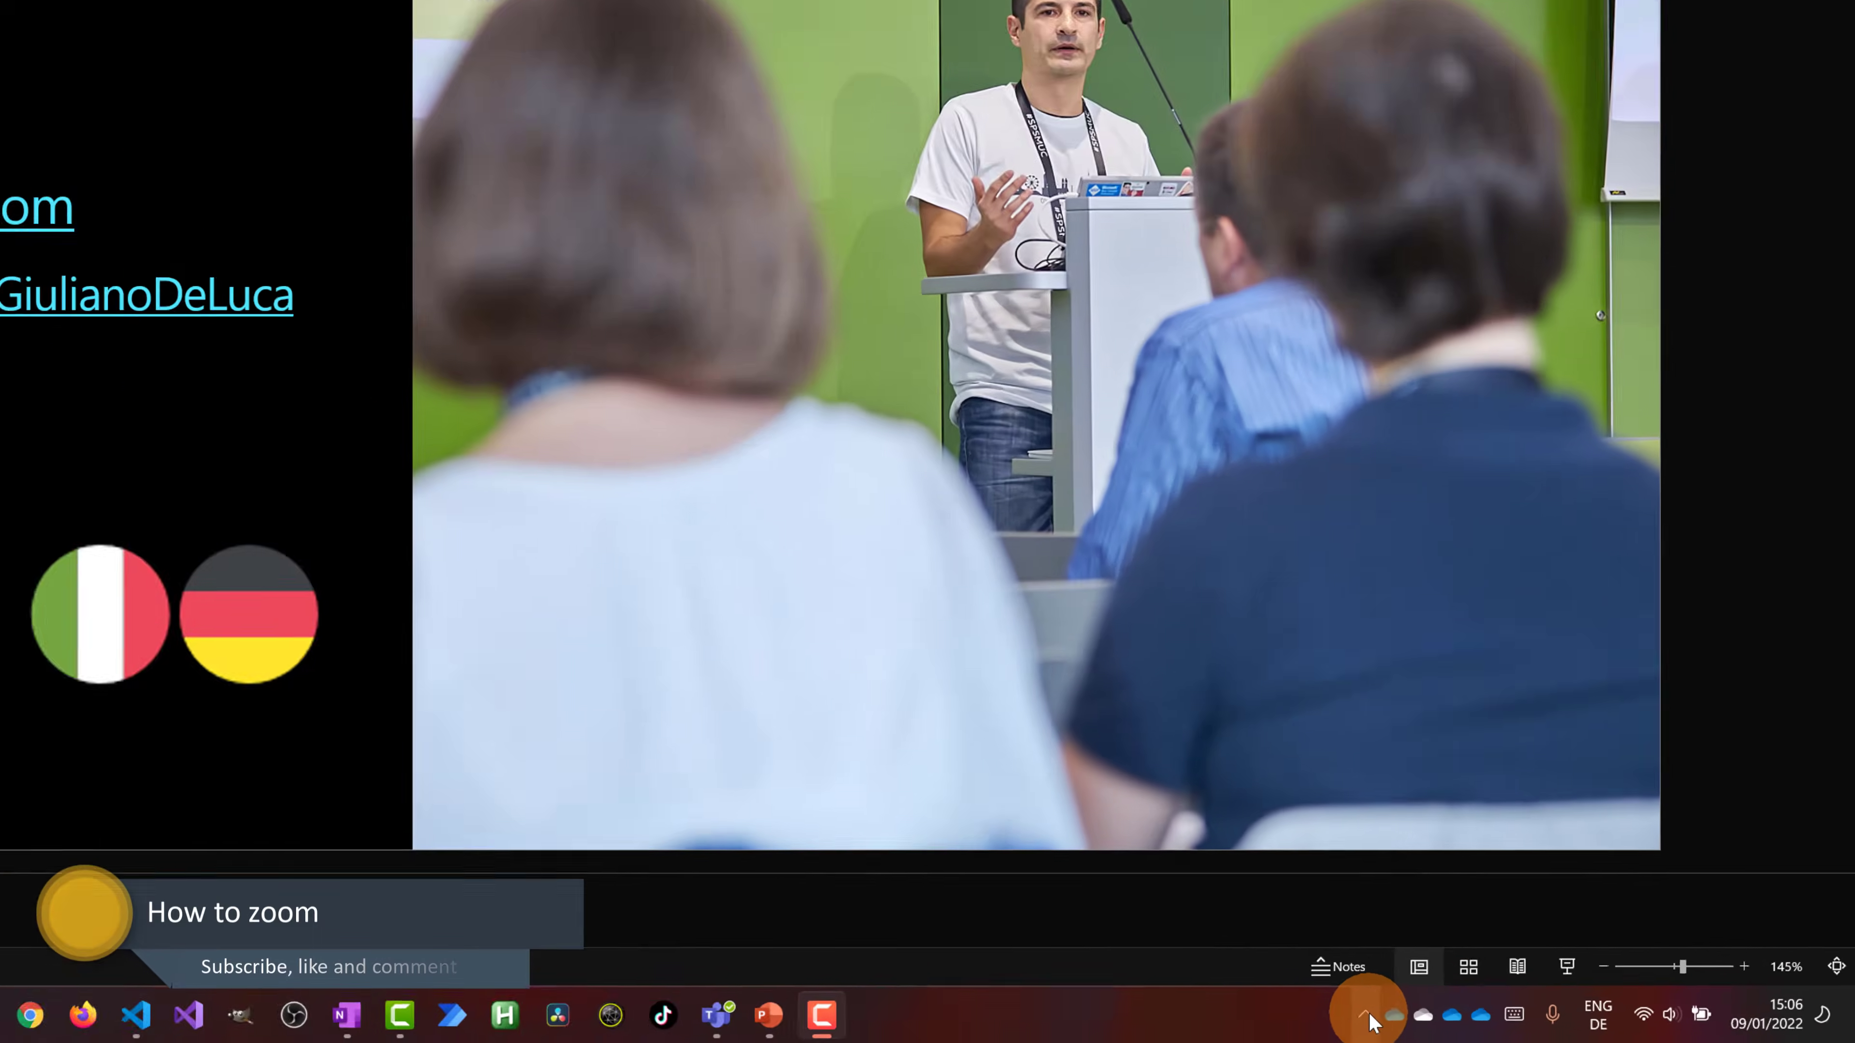
- Set ZoomIt's zoom toggle hotkey to Ctrl + 1 with an initial magnification of 2.0, and save the options
left_click(1558, 1026)
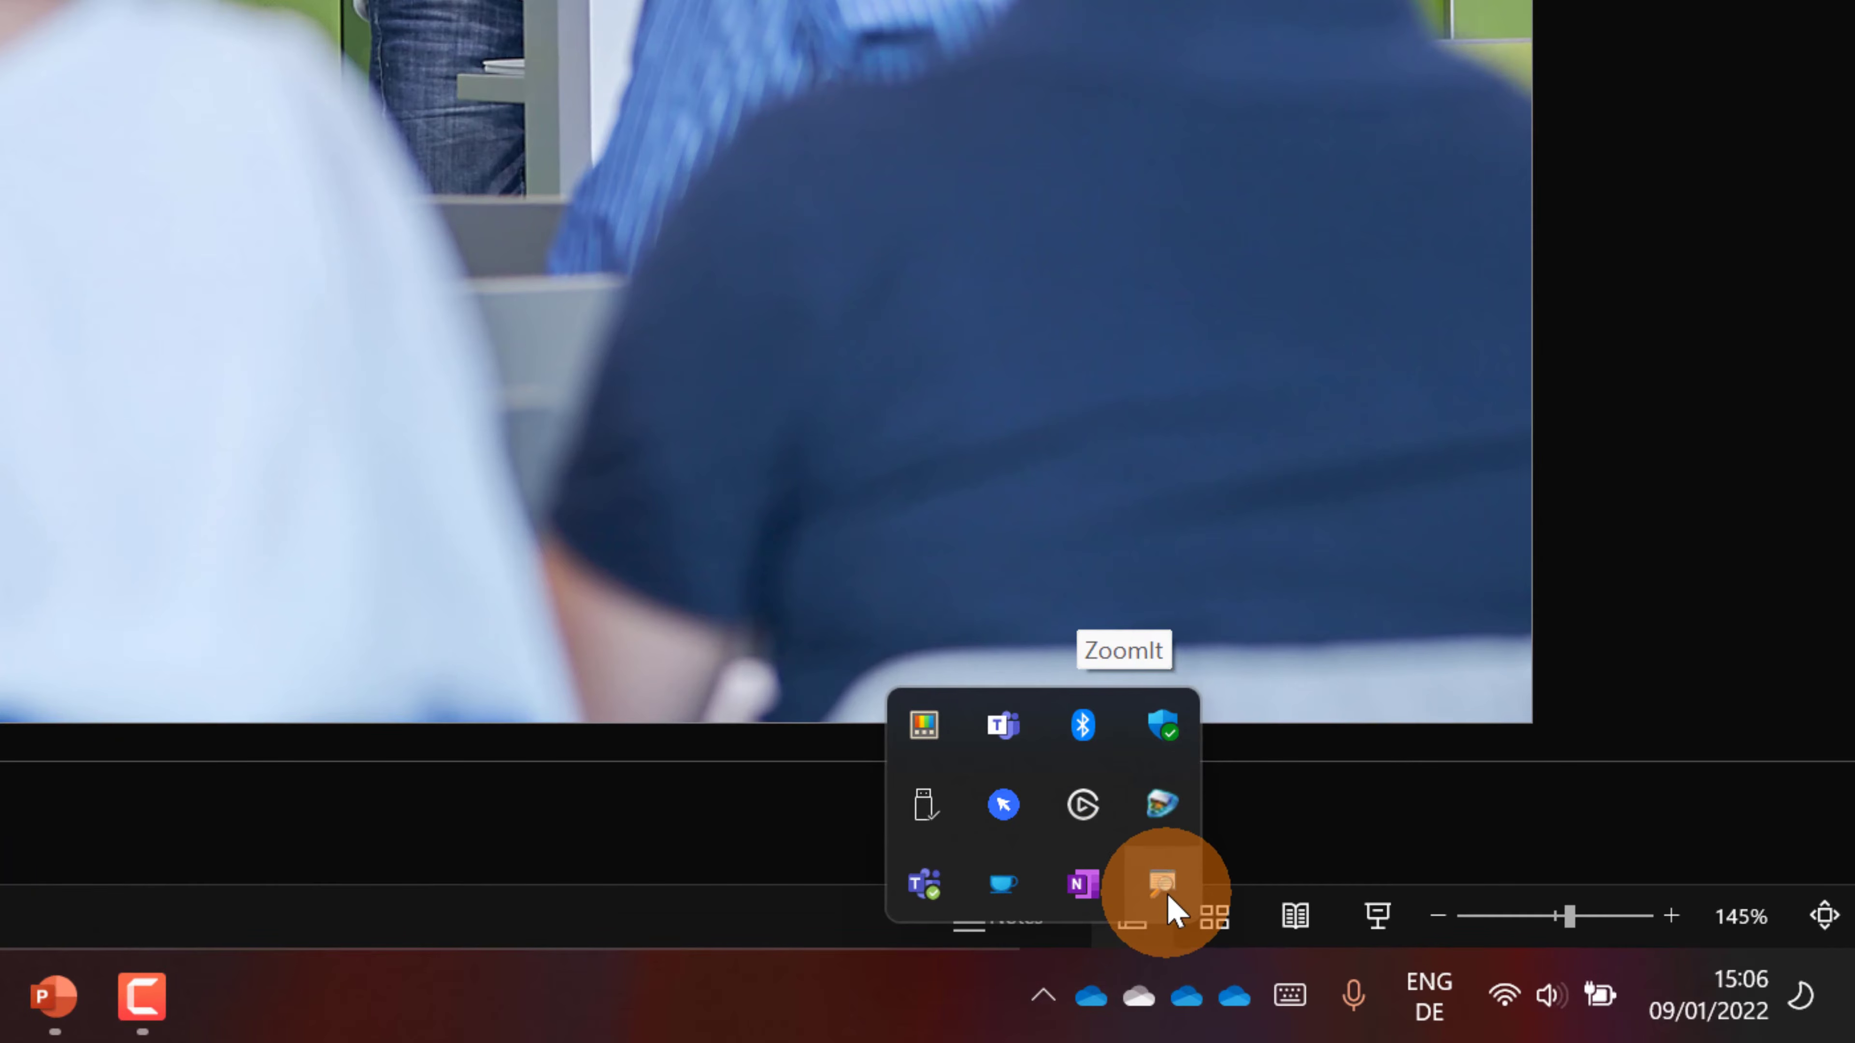
right_click(1172, 910)
left_click(1283, 645)
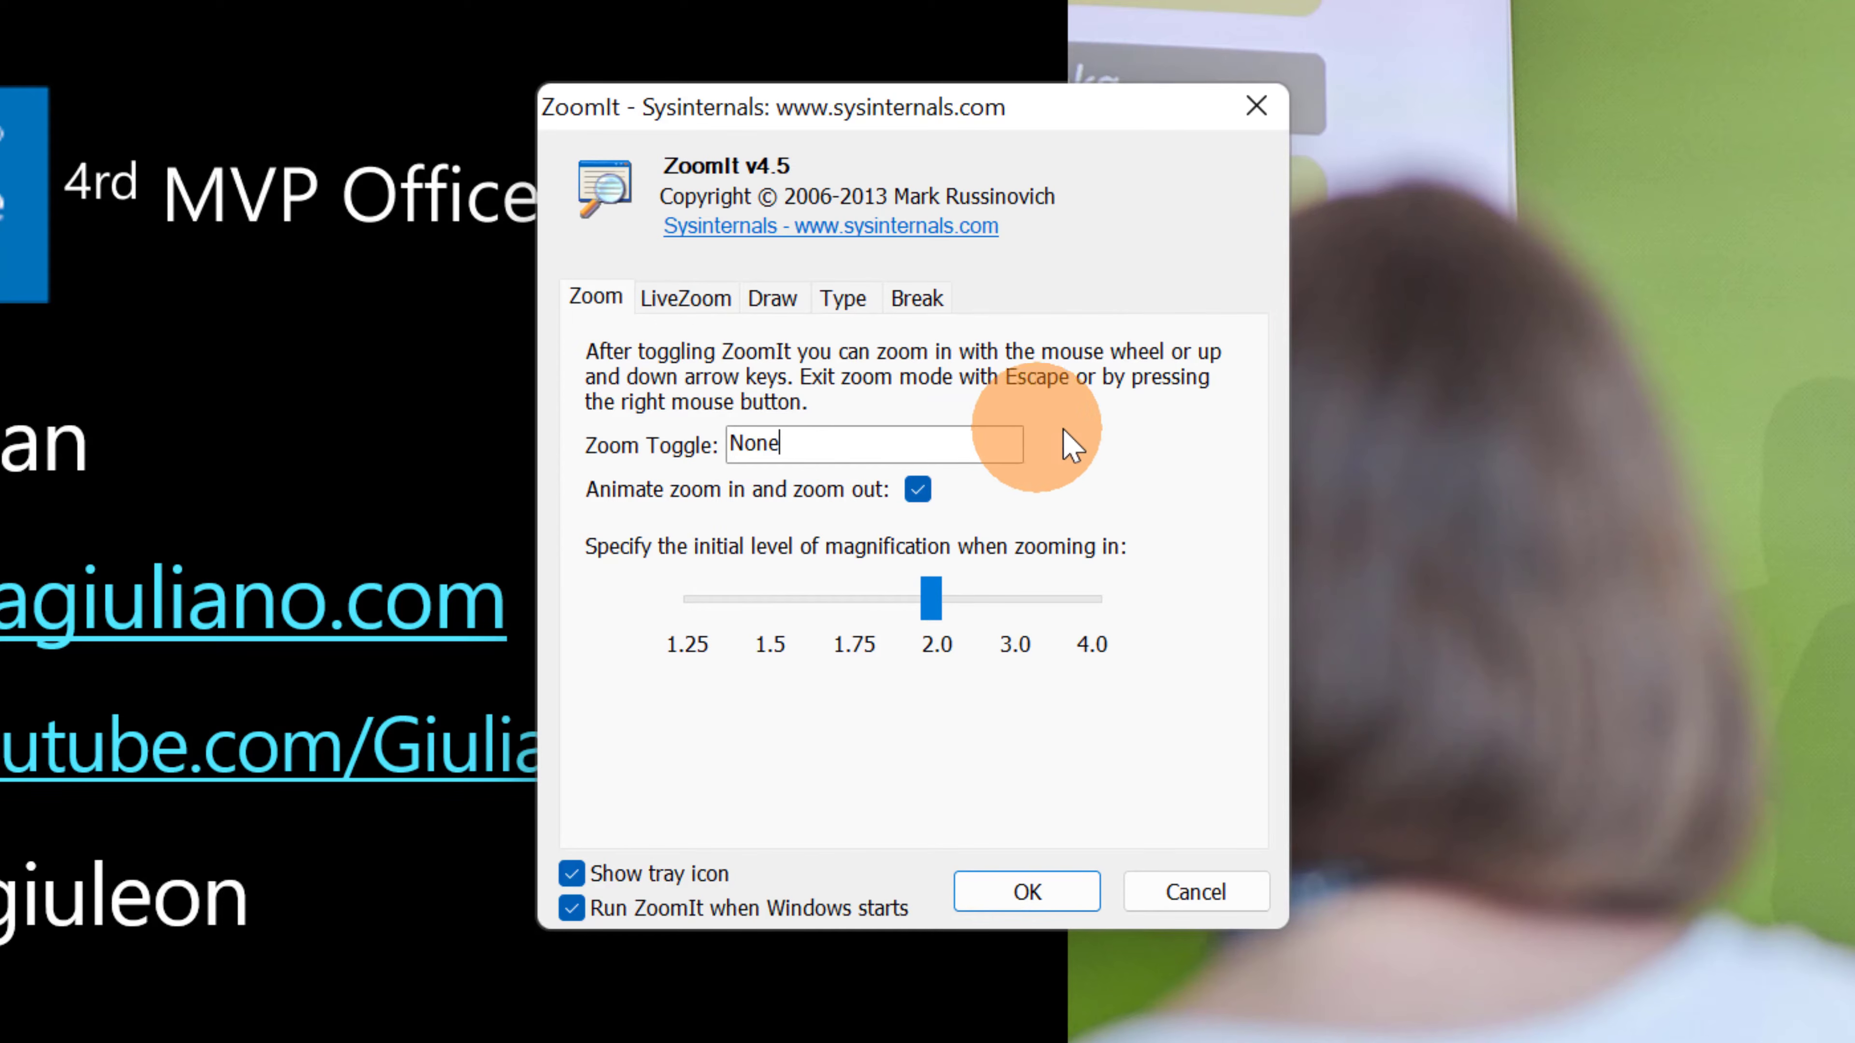
key("ctrl+1")
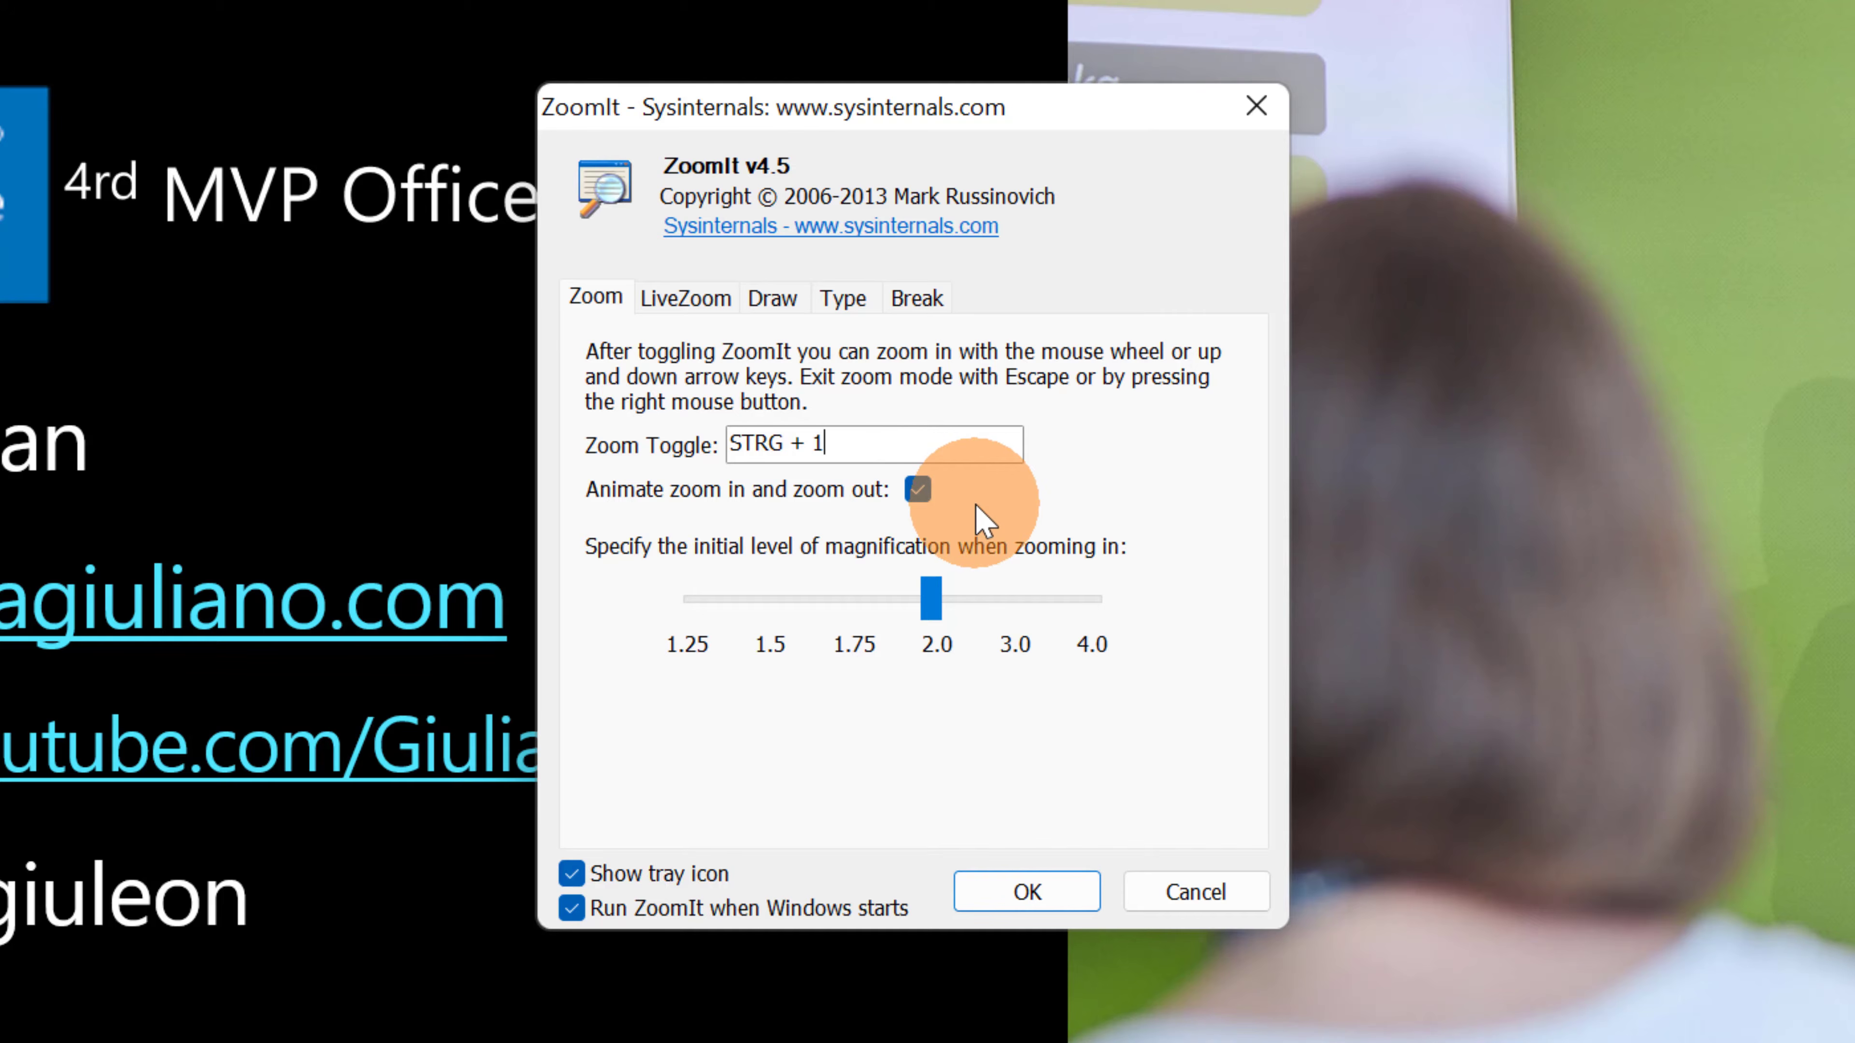
left_click(944, 606)
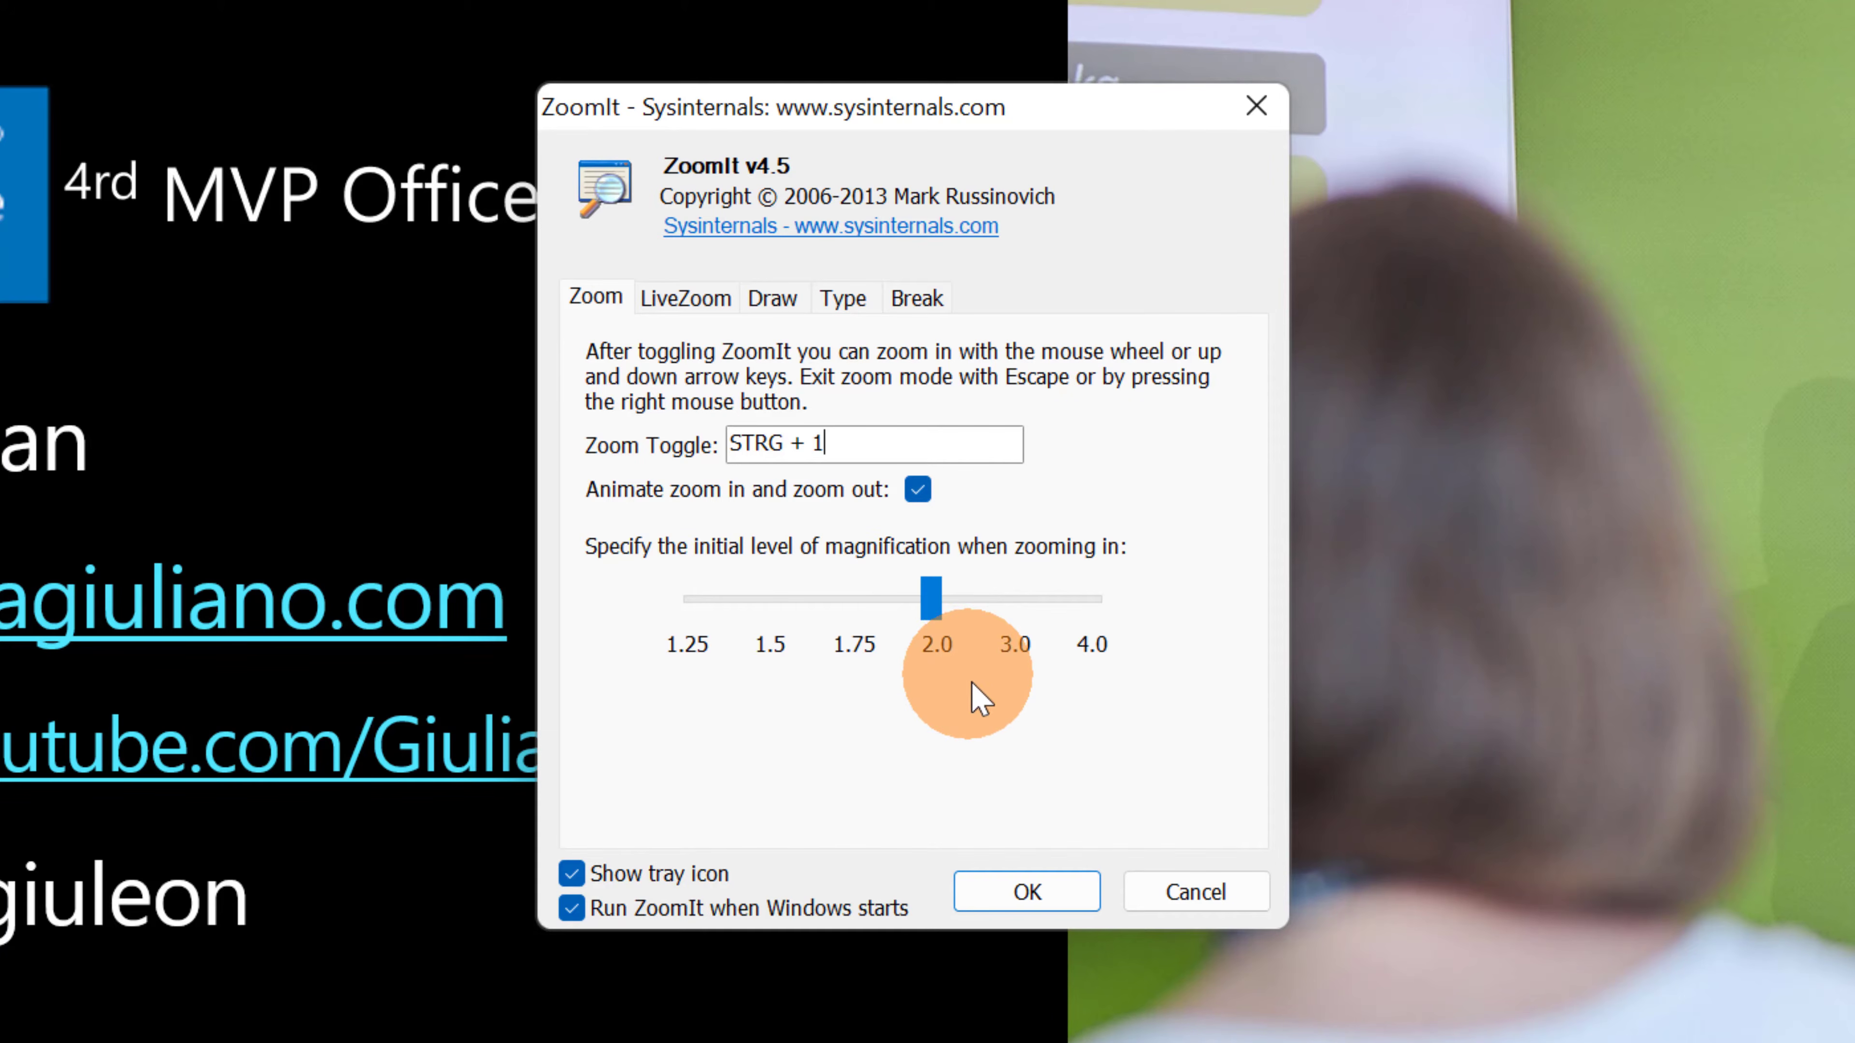
left_click(1036, 893)
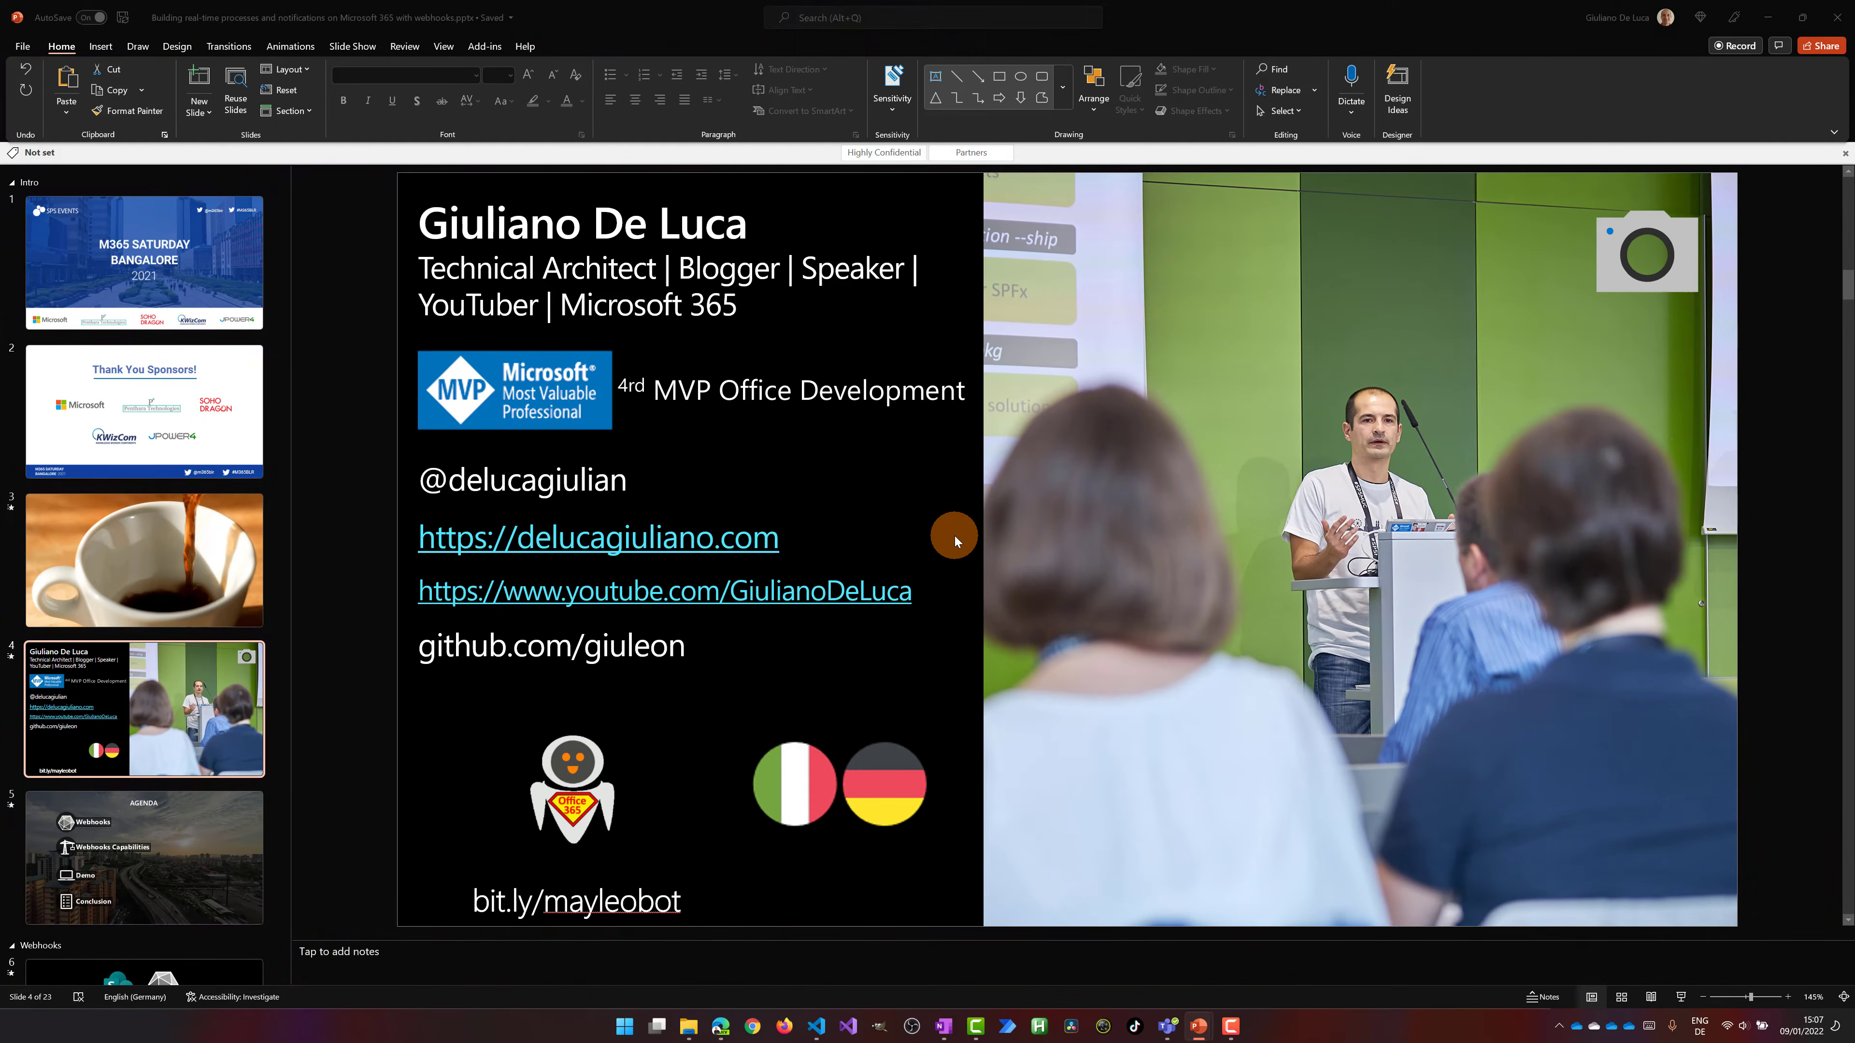
- Present the deck from the speaker introduction slide, magnify that slide with ZoomIt, and end the show at the Agenda slide
key("shift+F5")
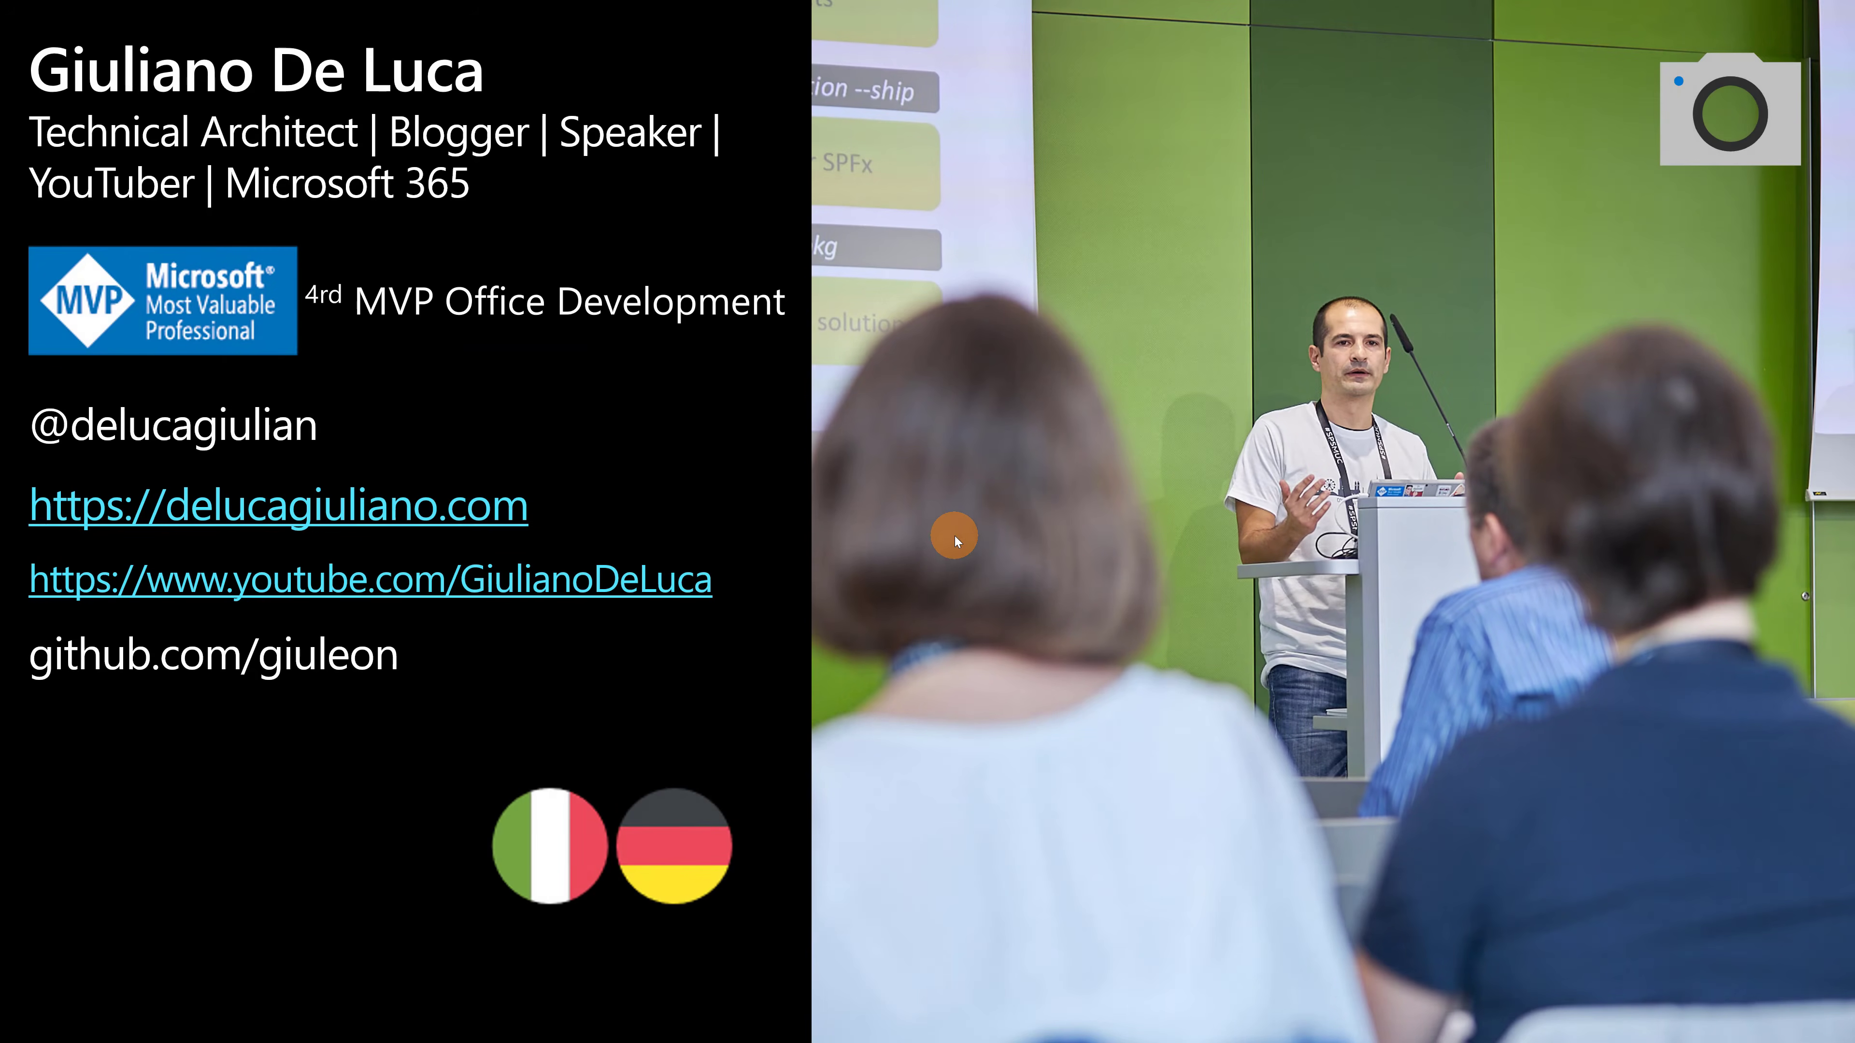
key("ctrl+1")
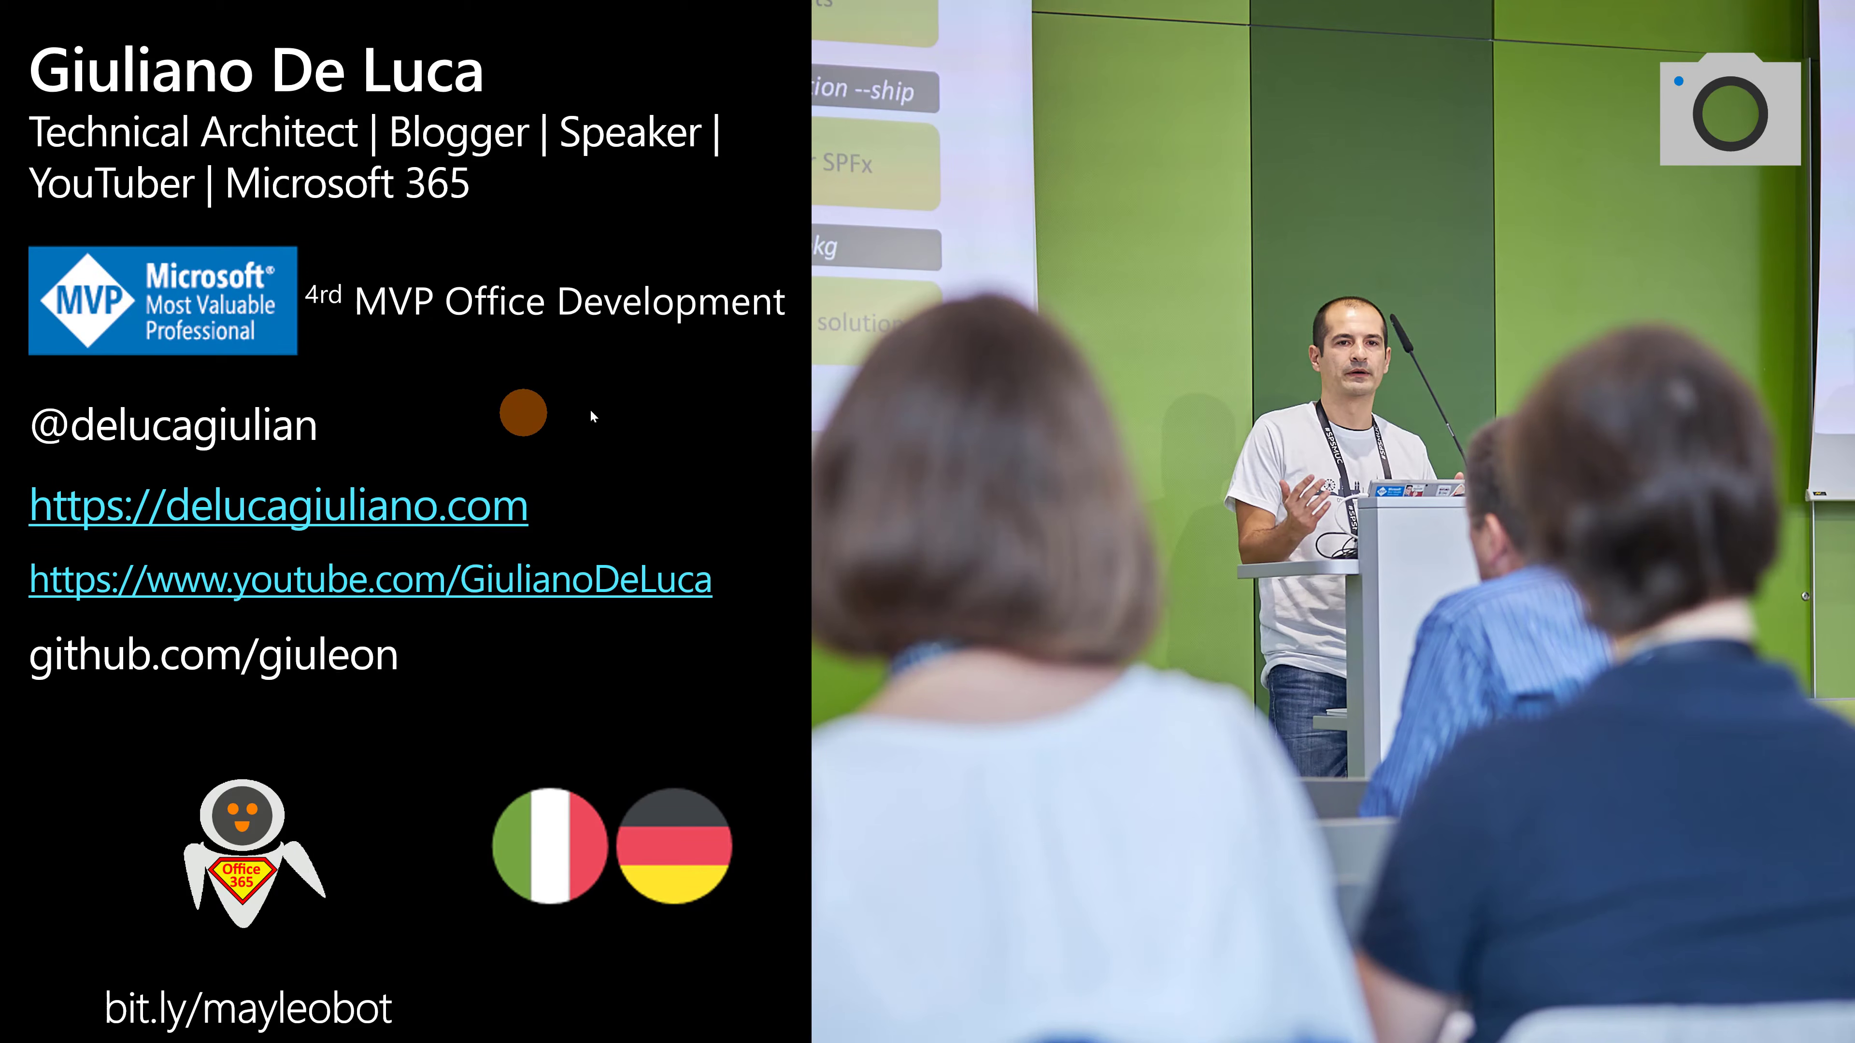
left_click(740, 518)
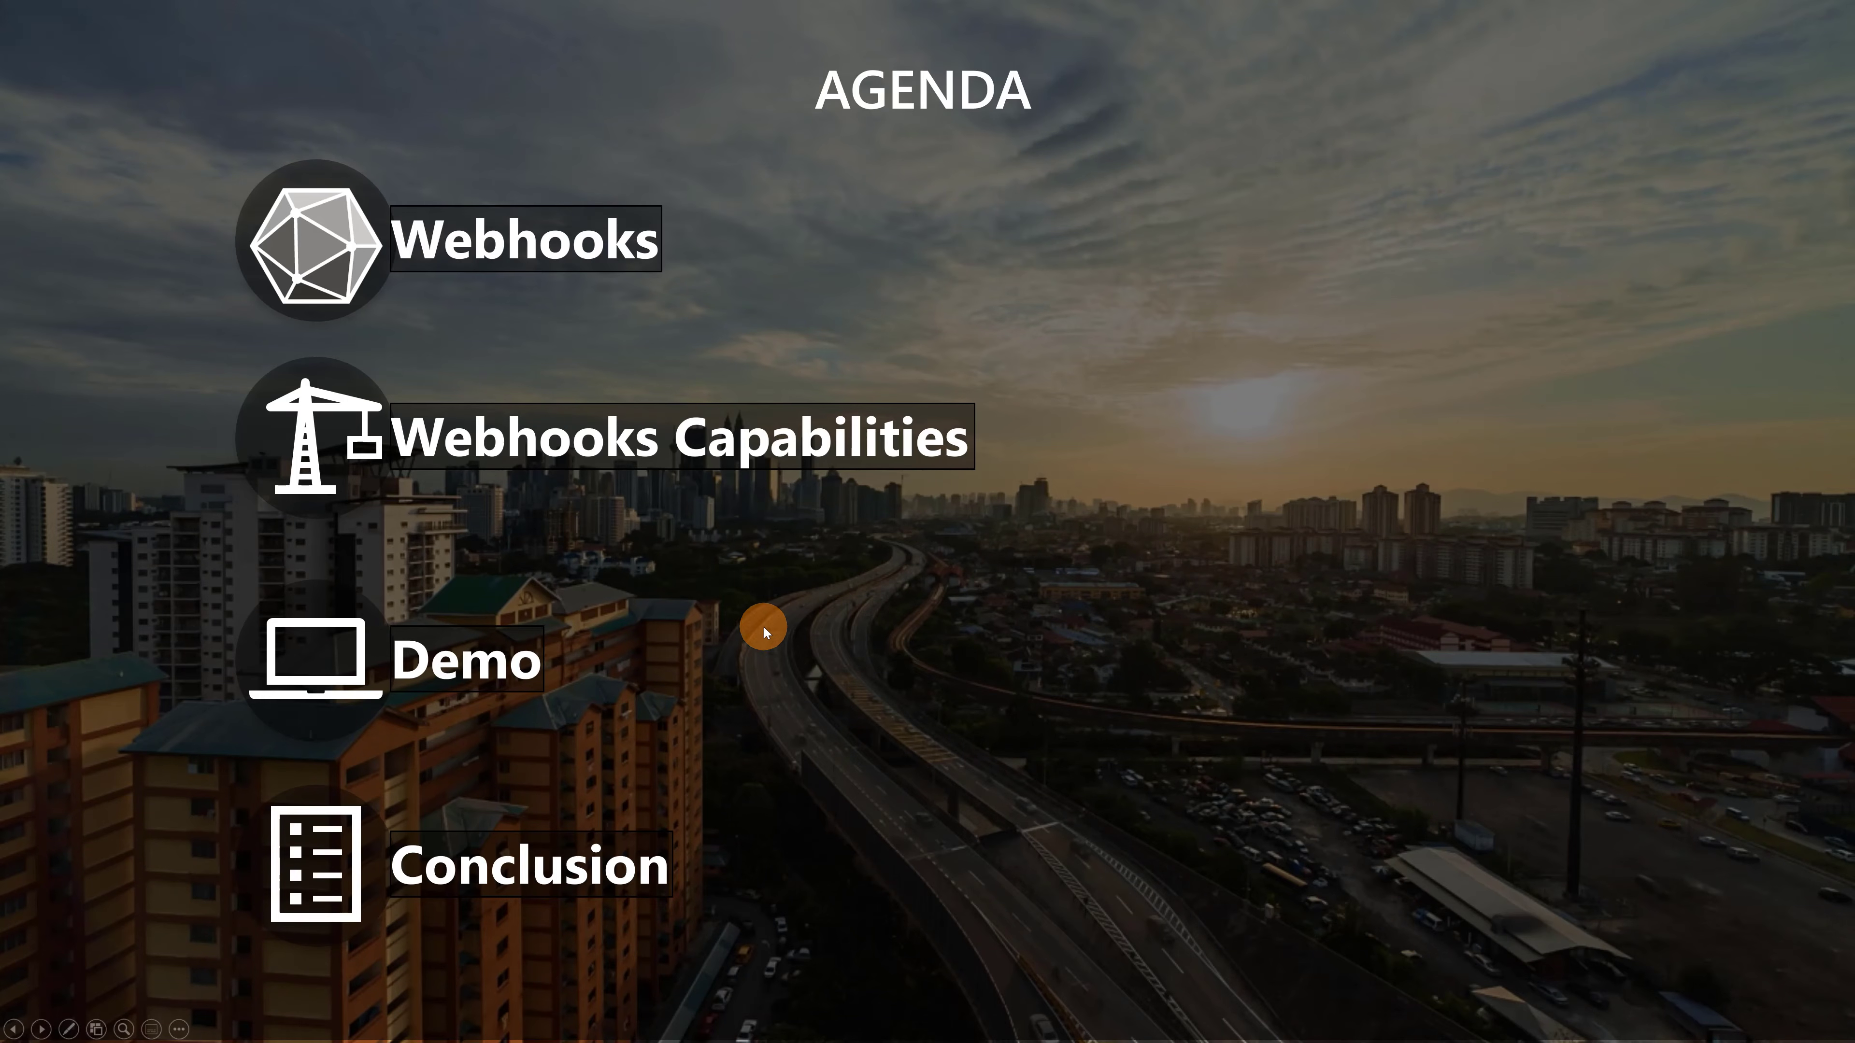
key("Escape")
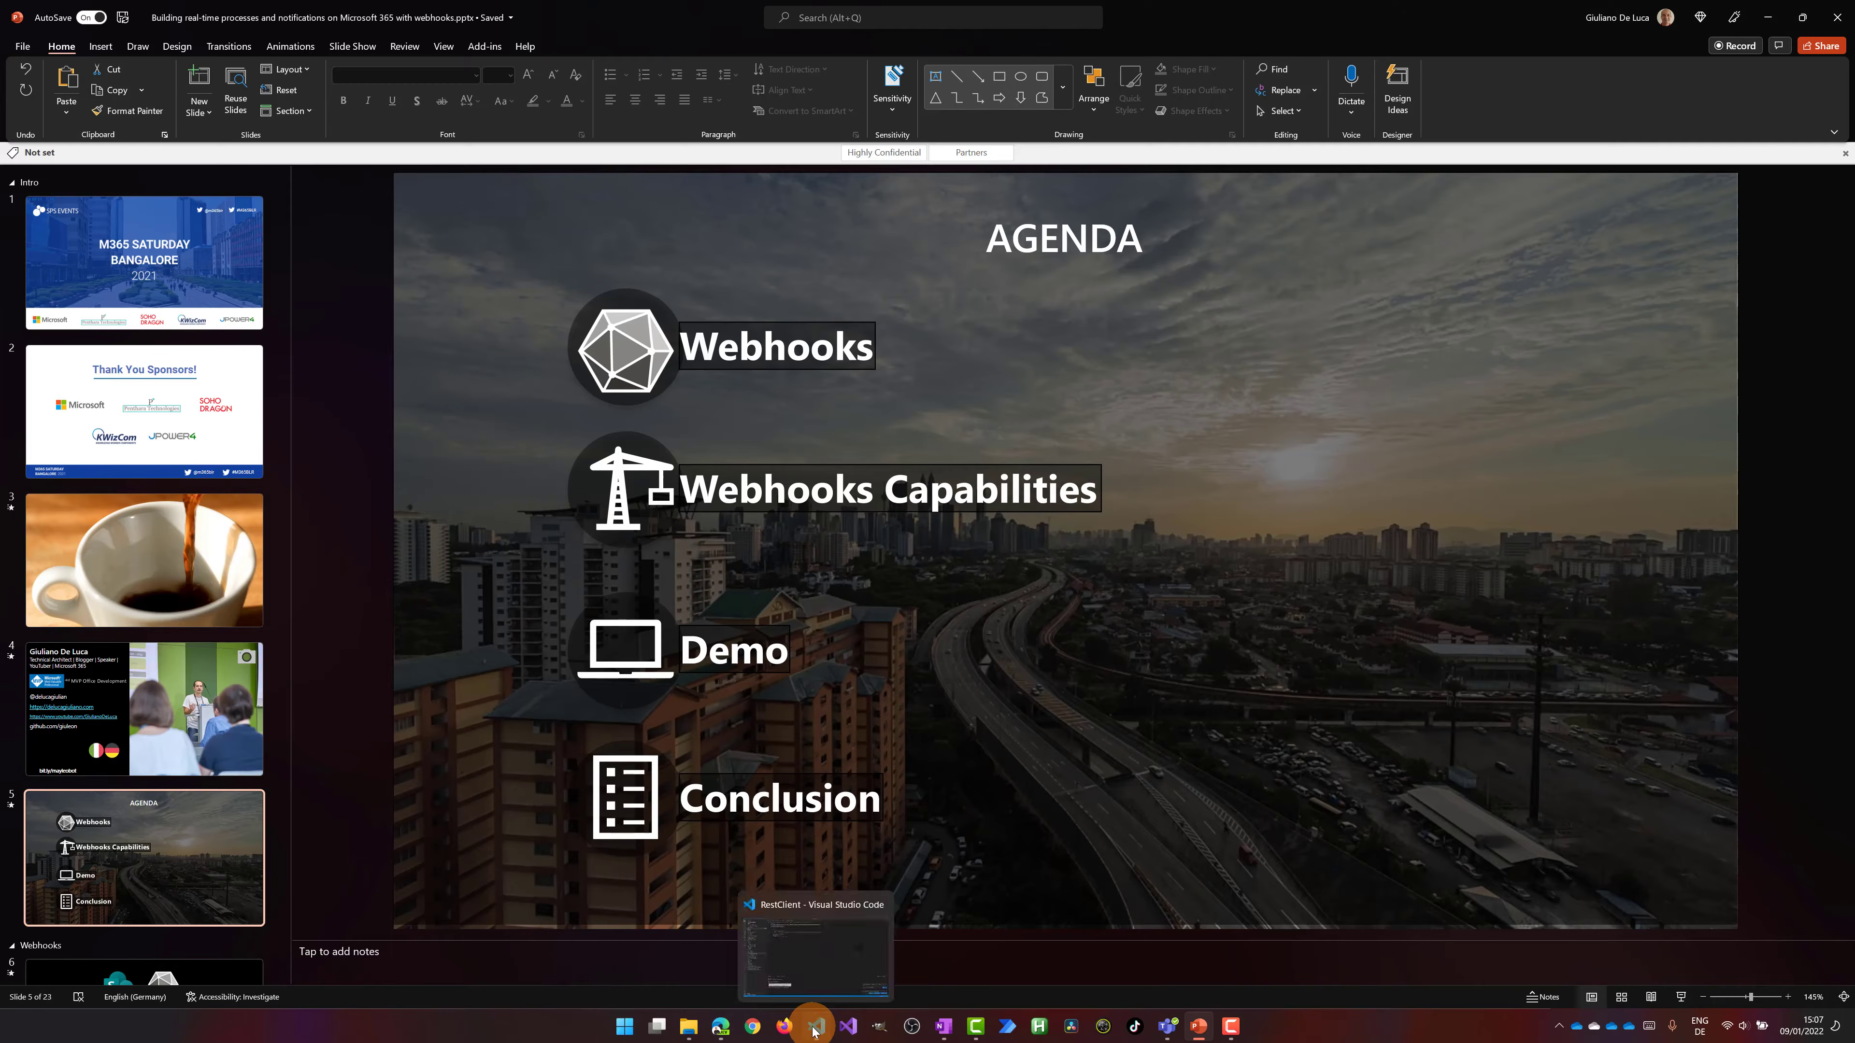
- Switch to Visual Studio Code and magnify the open POST Activity Feed.http request with ZoomIt
left_click(816, 1026)
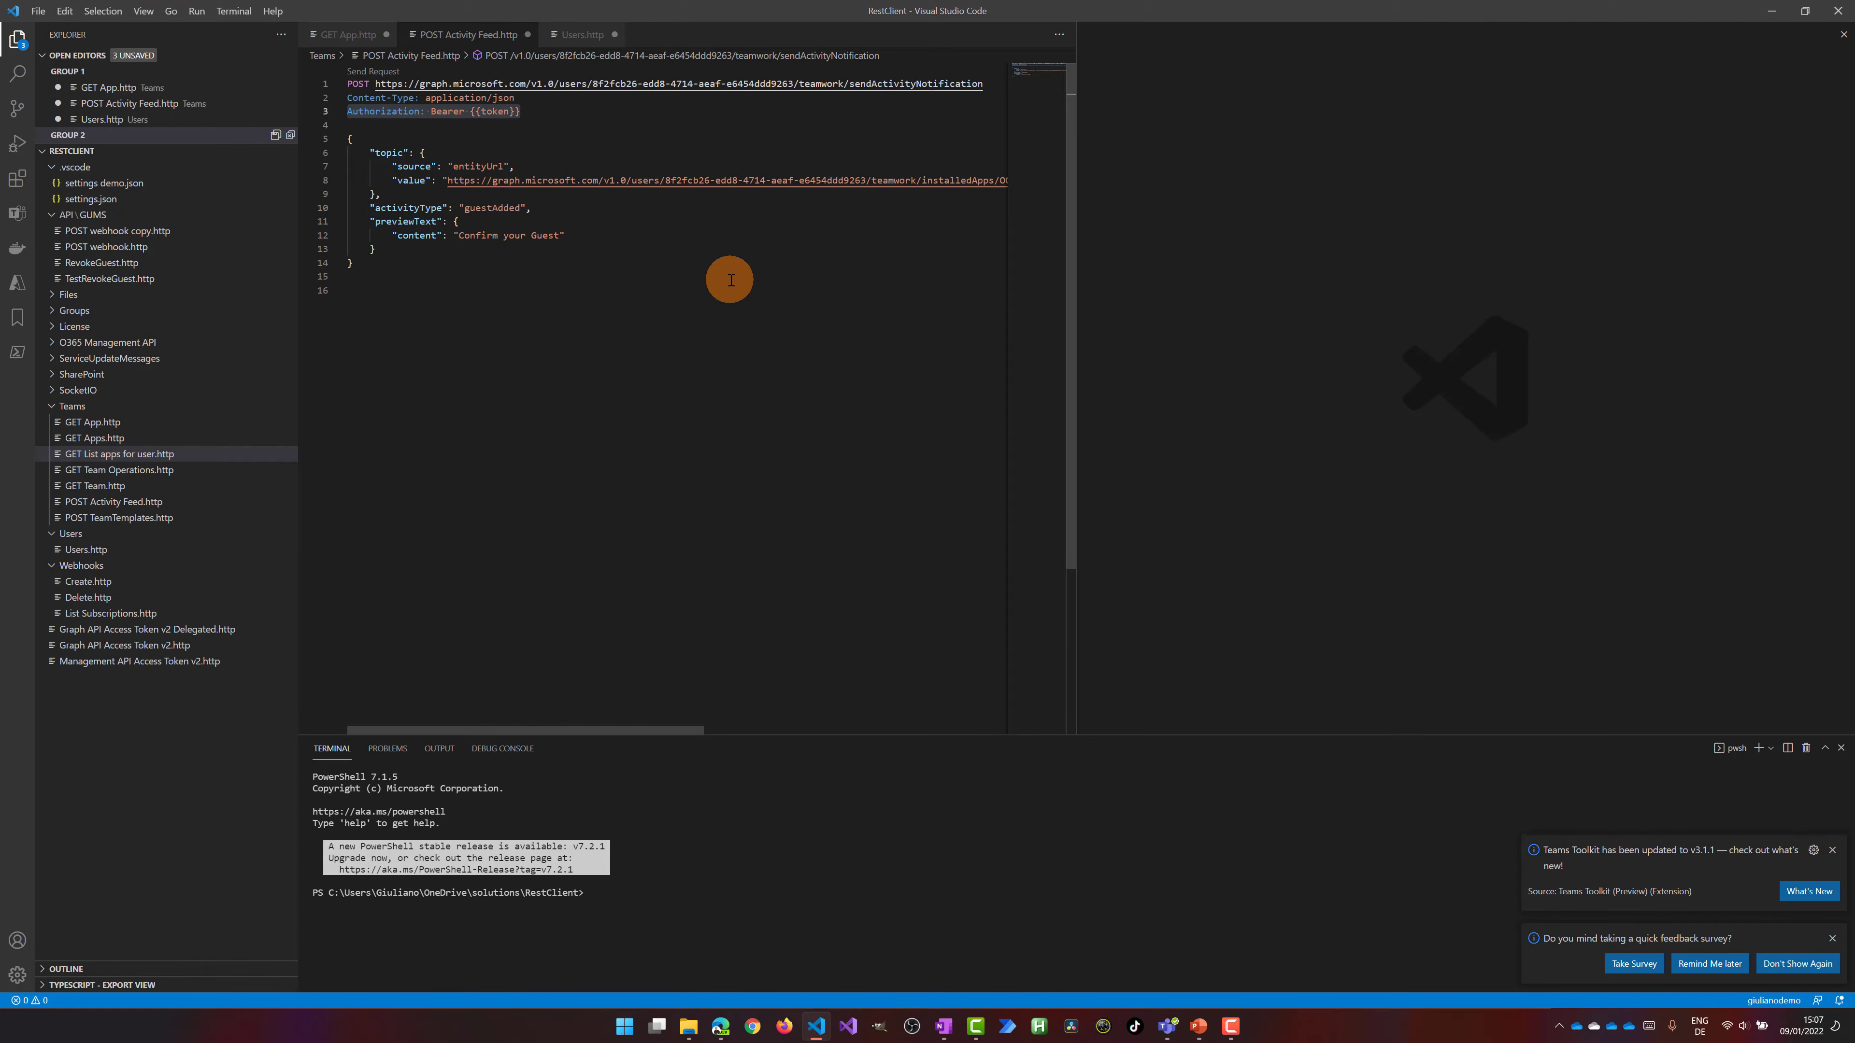
key("ctrl+1")
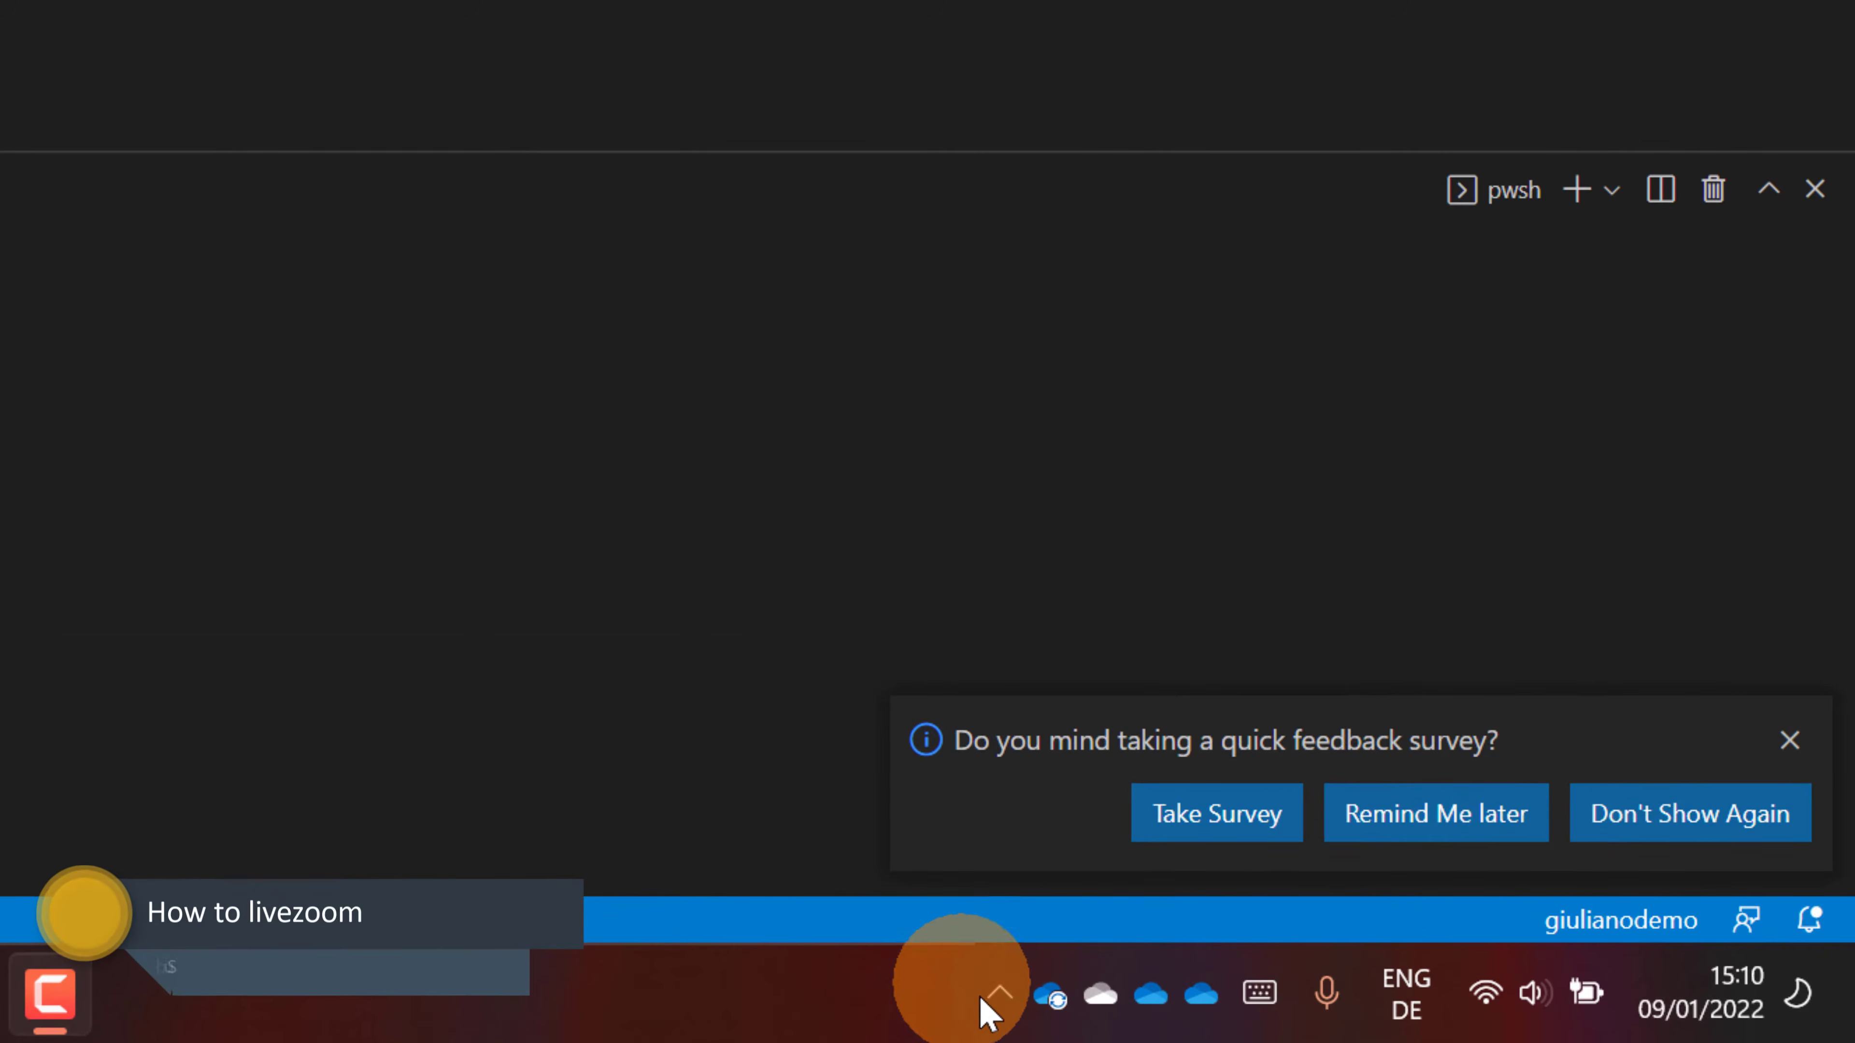
- Review the Zoom and LiveZoom settings in ZoomIt's options, including their toggle hotkeys, and close them without saving
left_click(997, 1001)
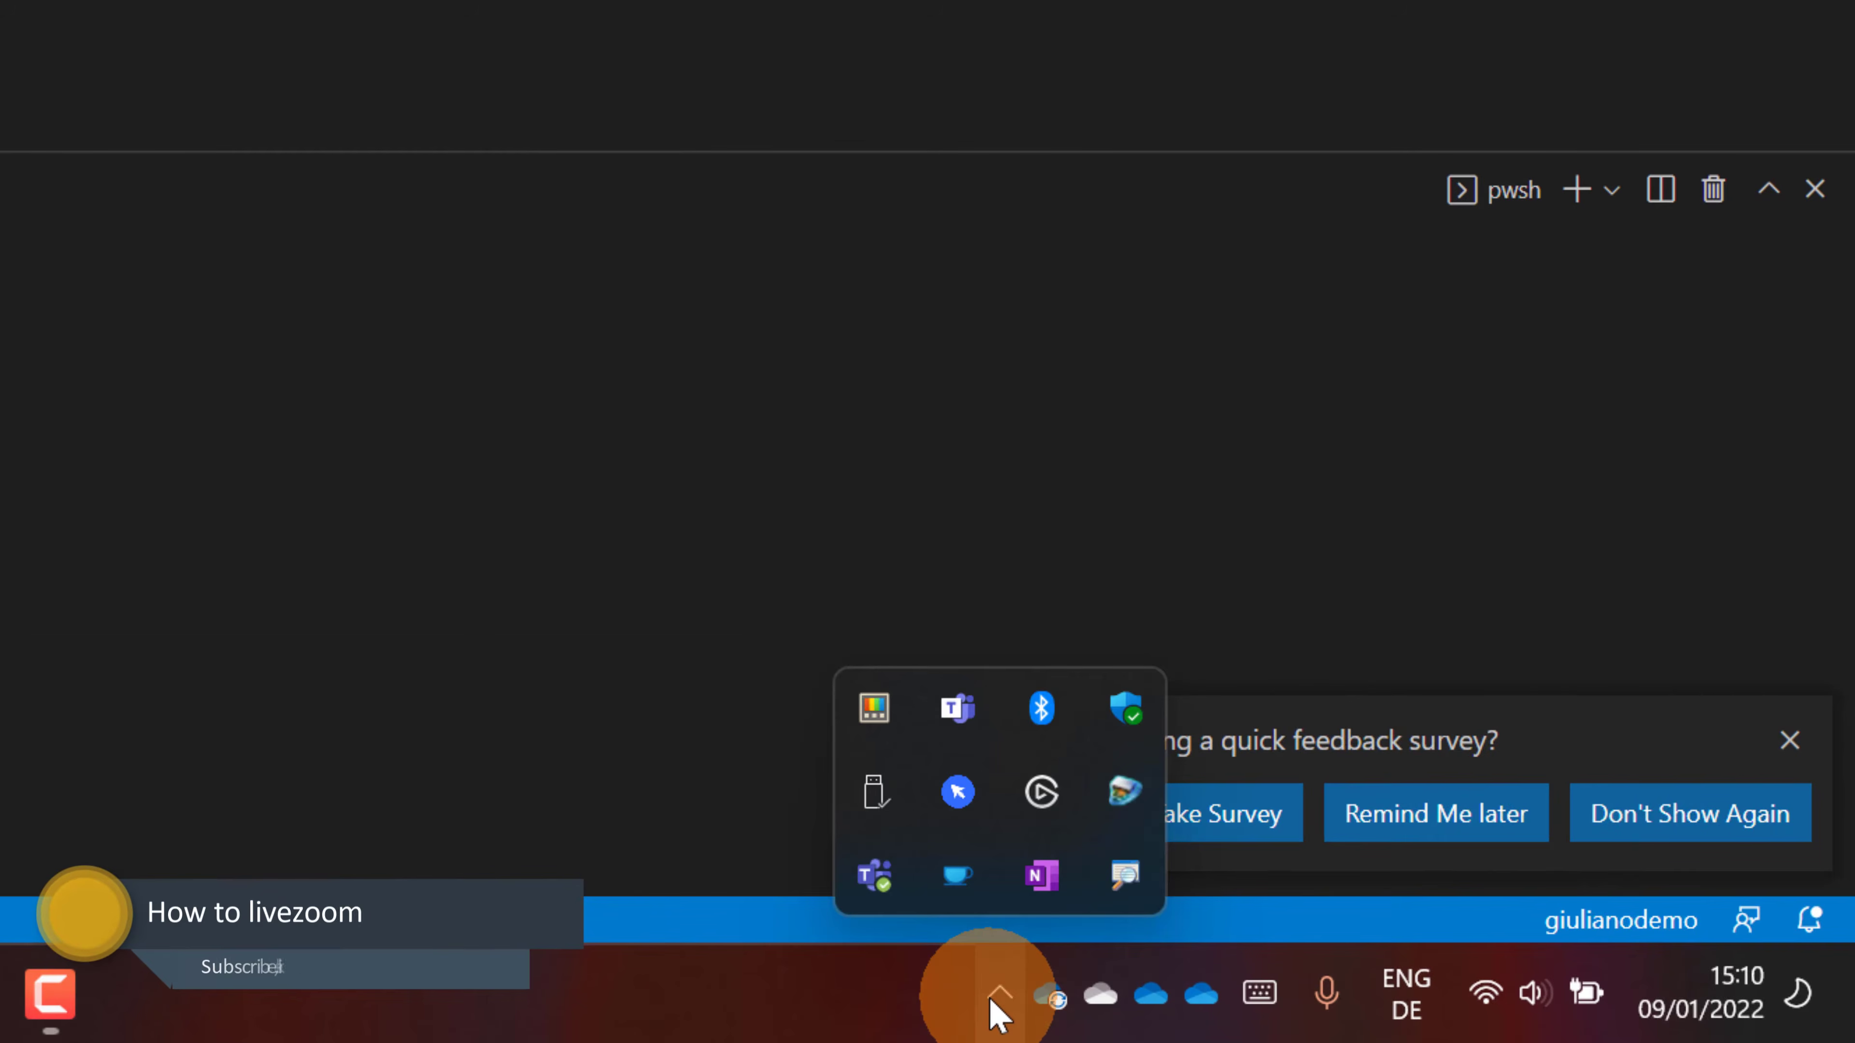
right_click(1112, 888)
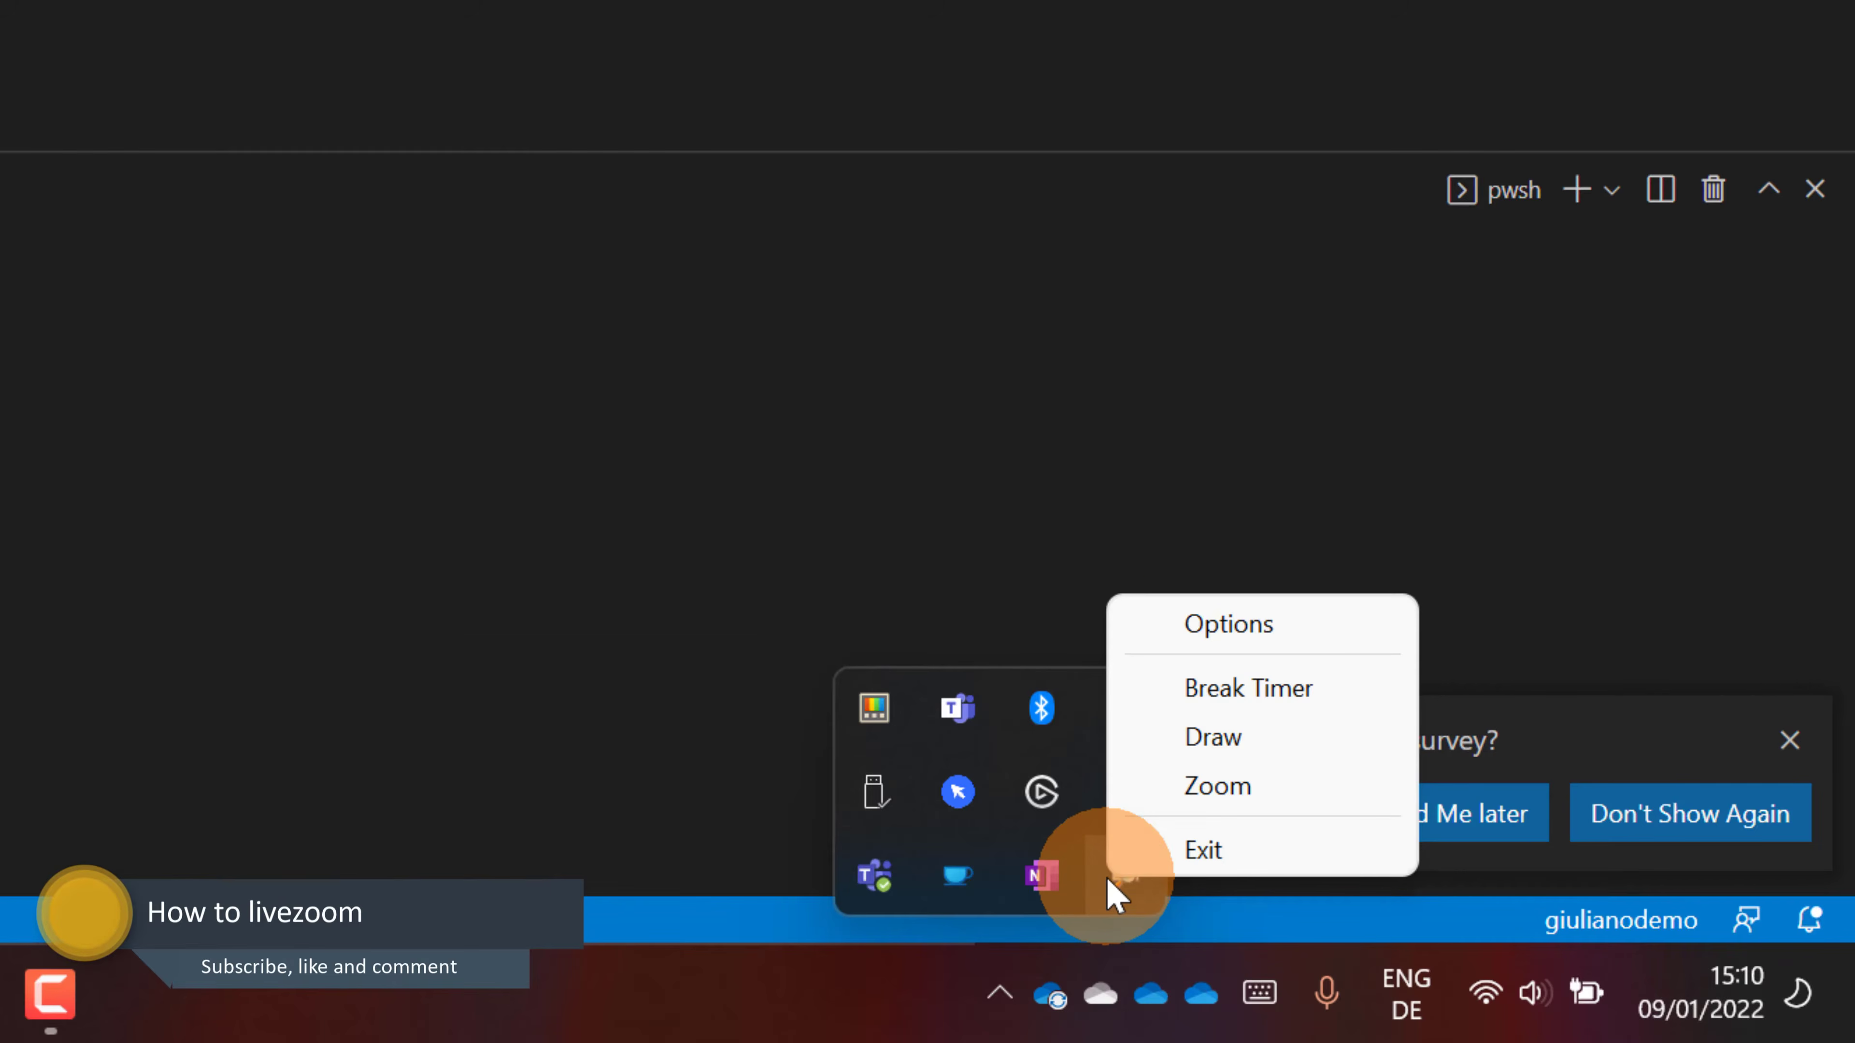
left_click(1216, 623)
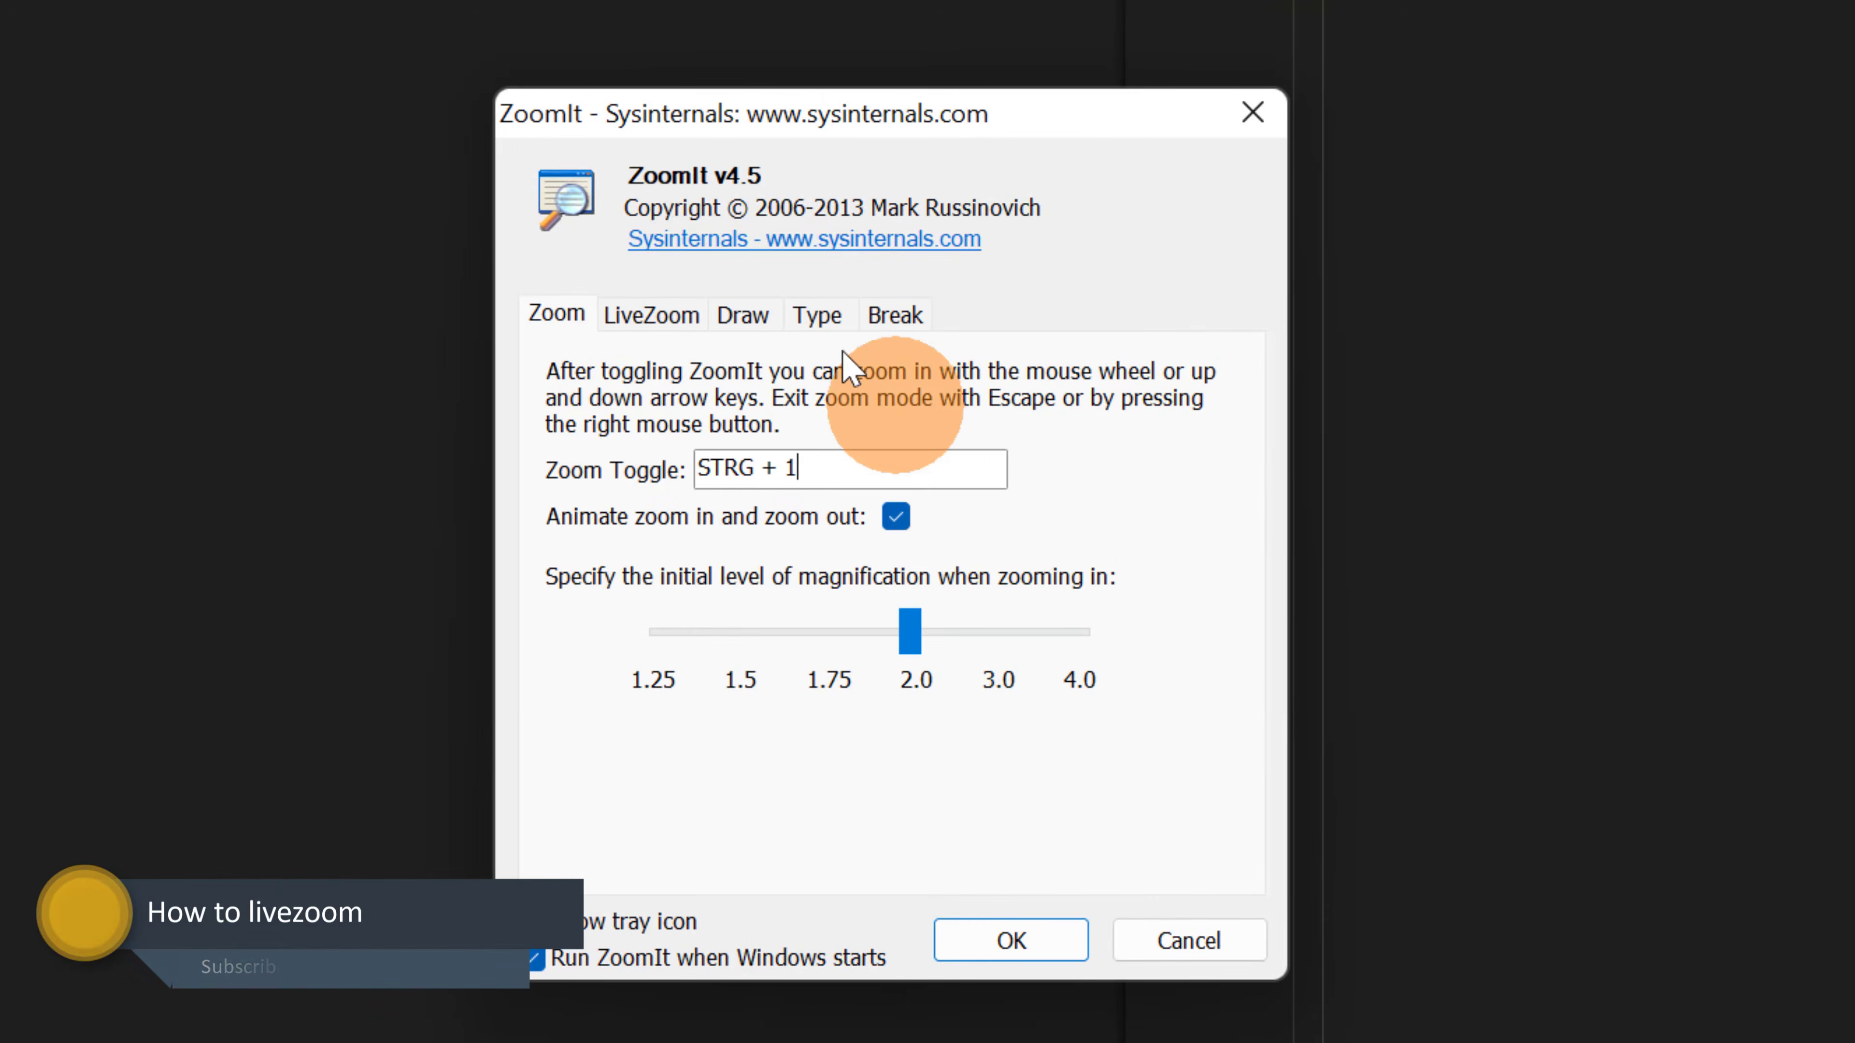
left_click(663, 320)
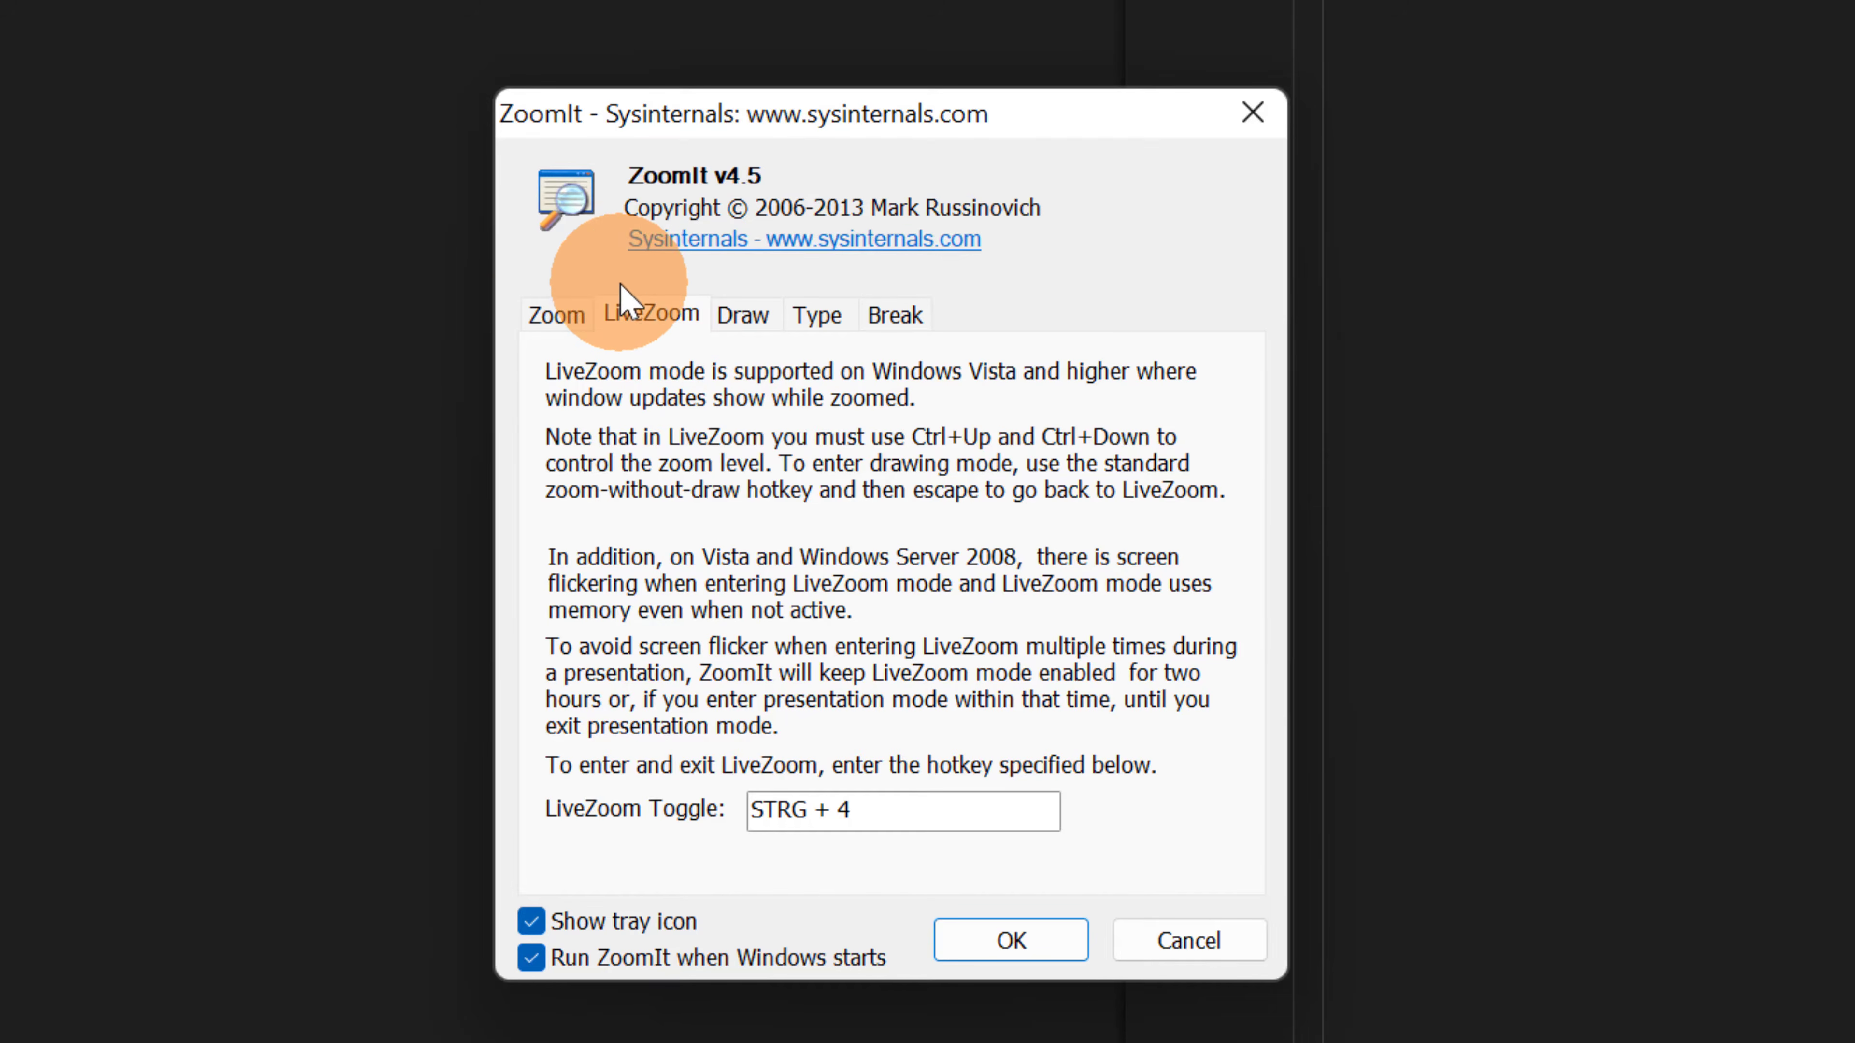
left_click(568, 323)
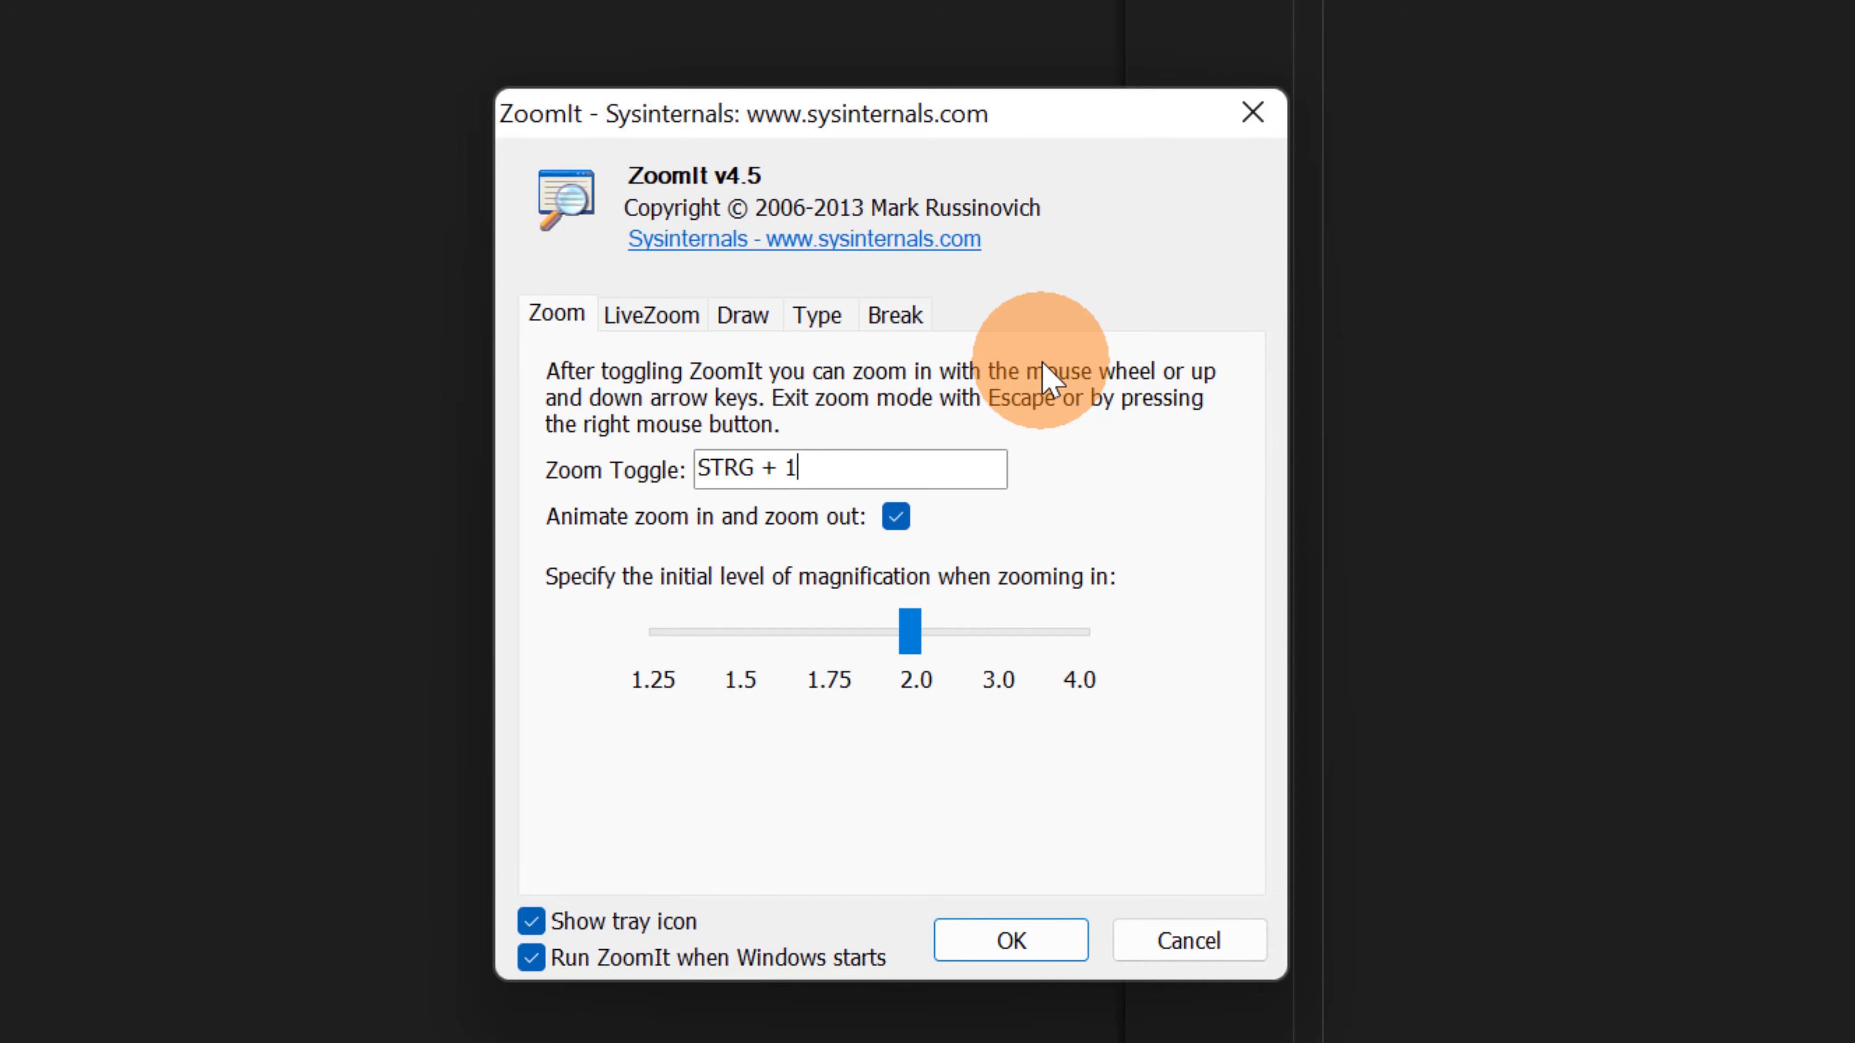
left_click(680, 316)
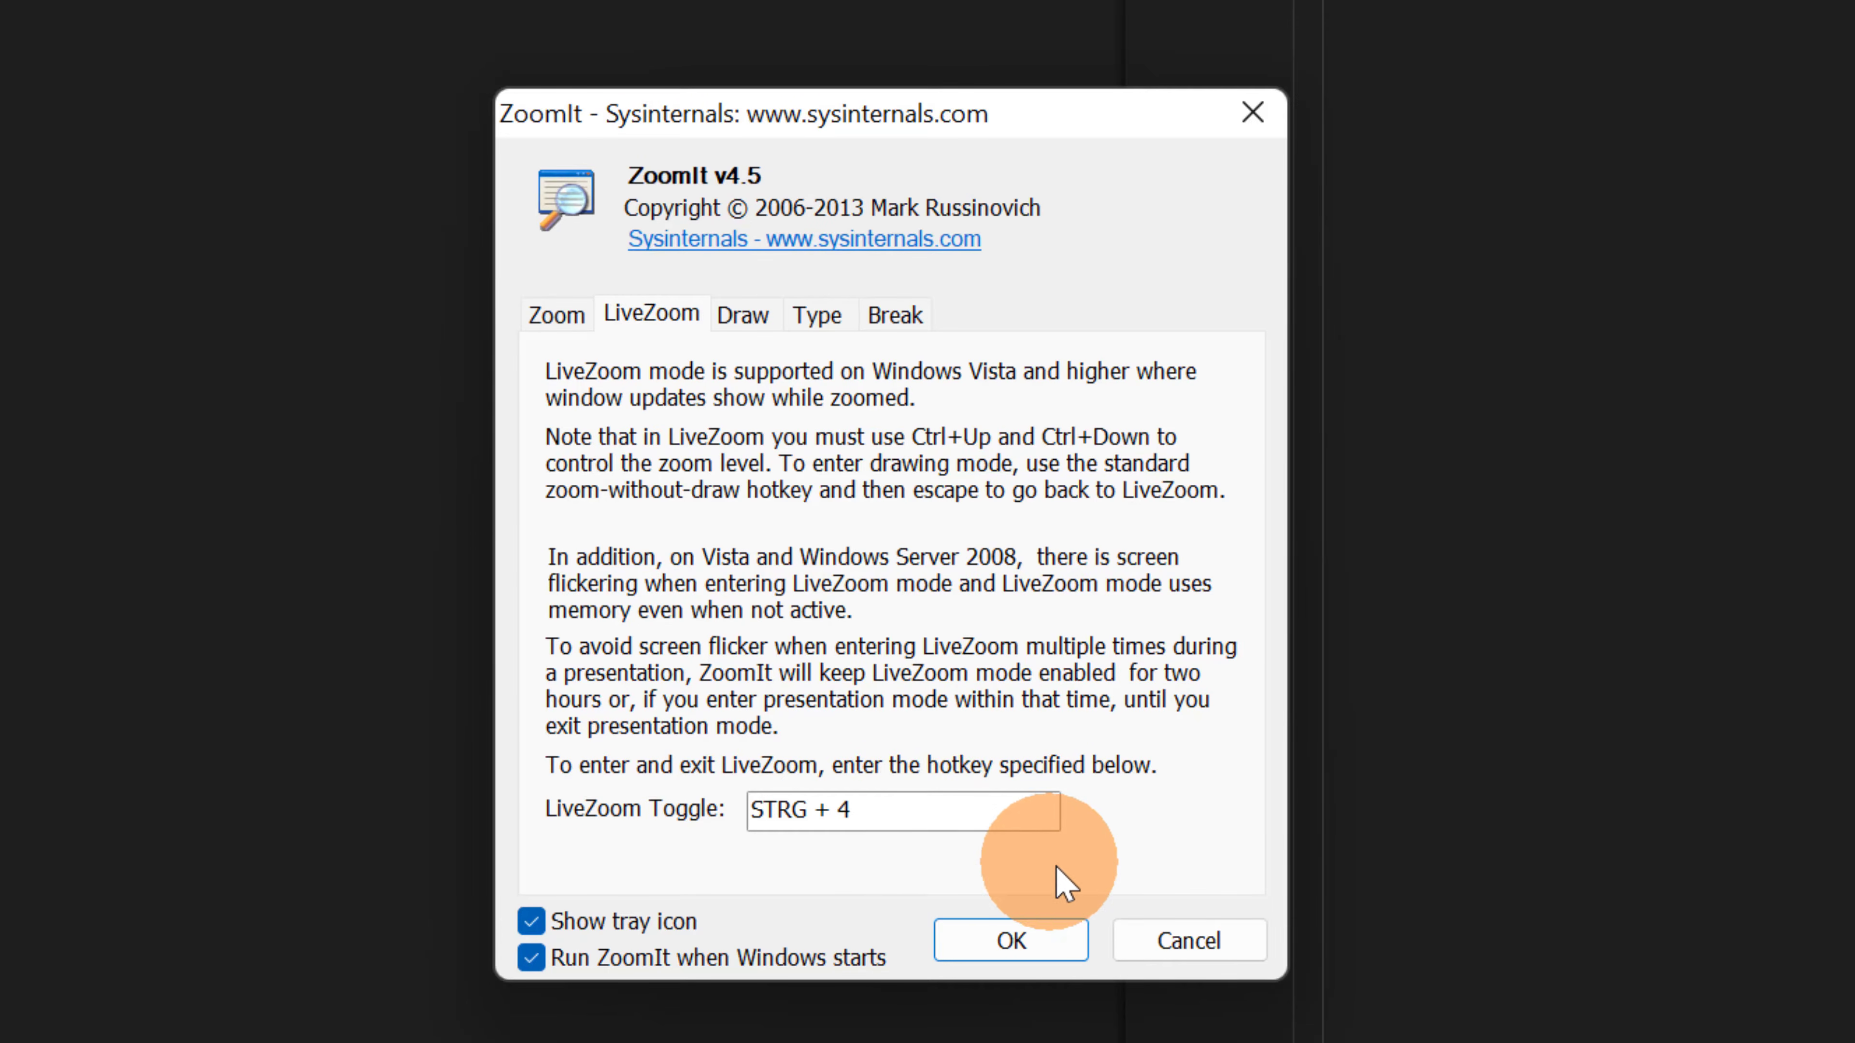
left_click(1168, 936)
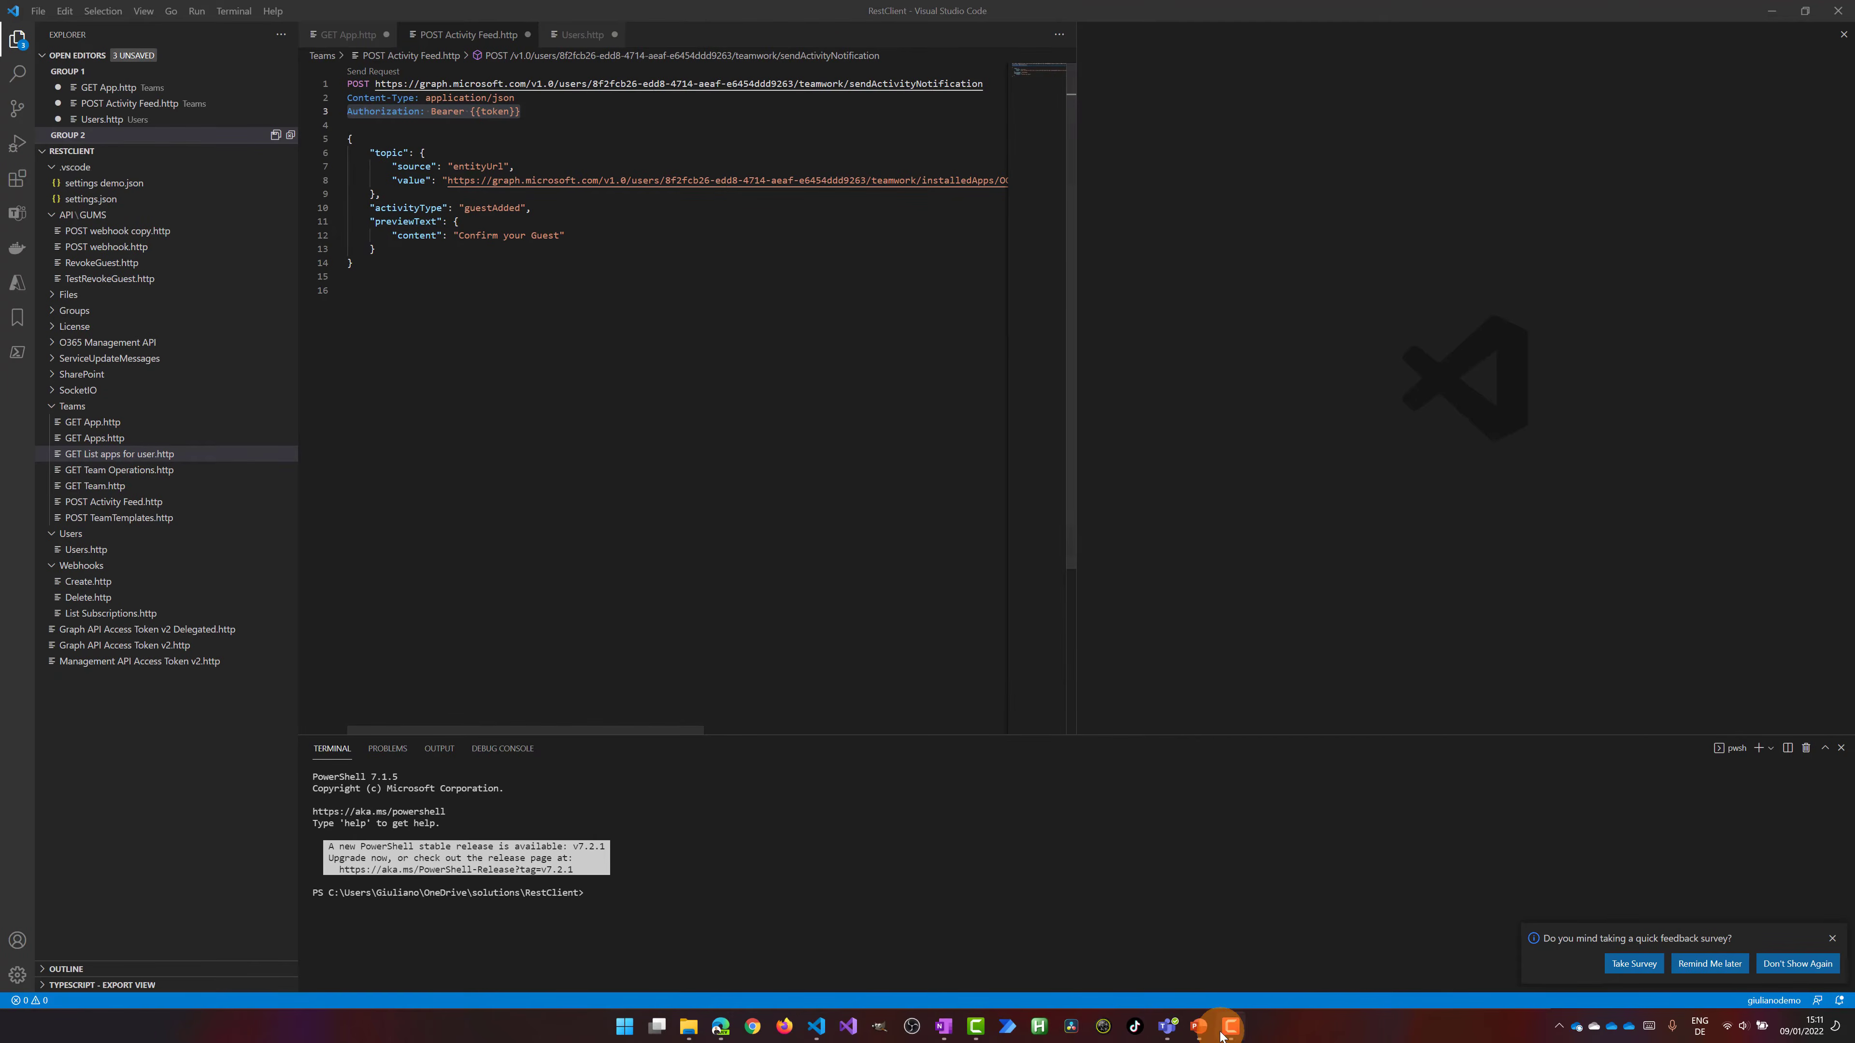
- Switch to PowerPoint, present the coffee cup video slide, and magnify the playing video in and out with LiveZoom
left_click(1198, 1026)
left_click(167, 542)
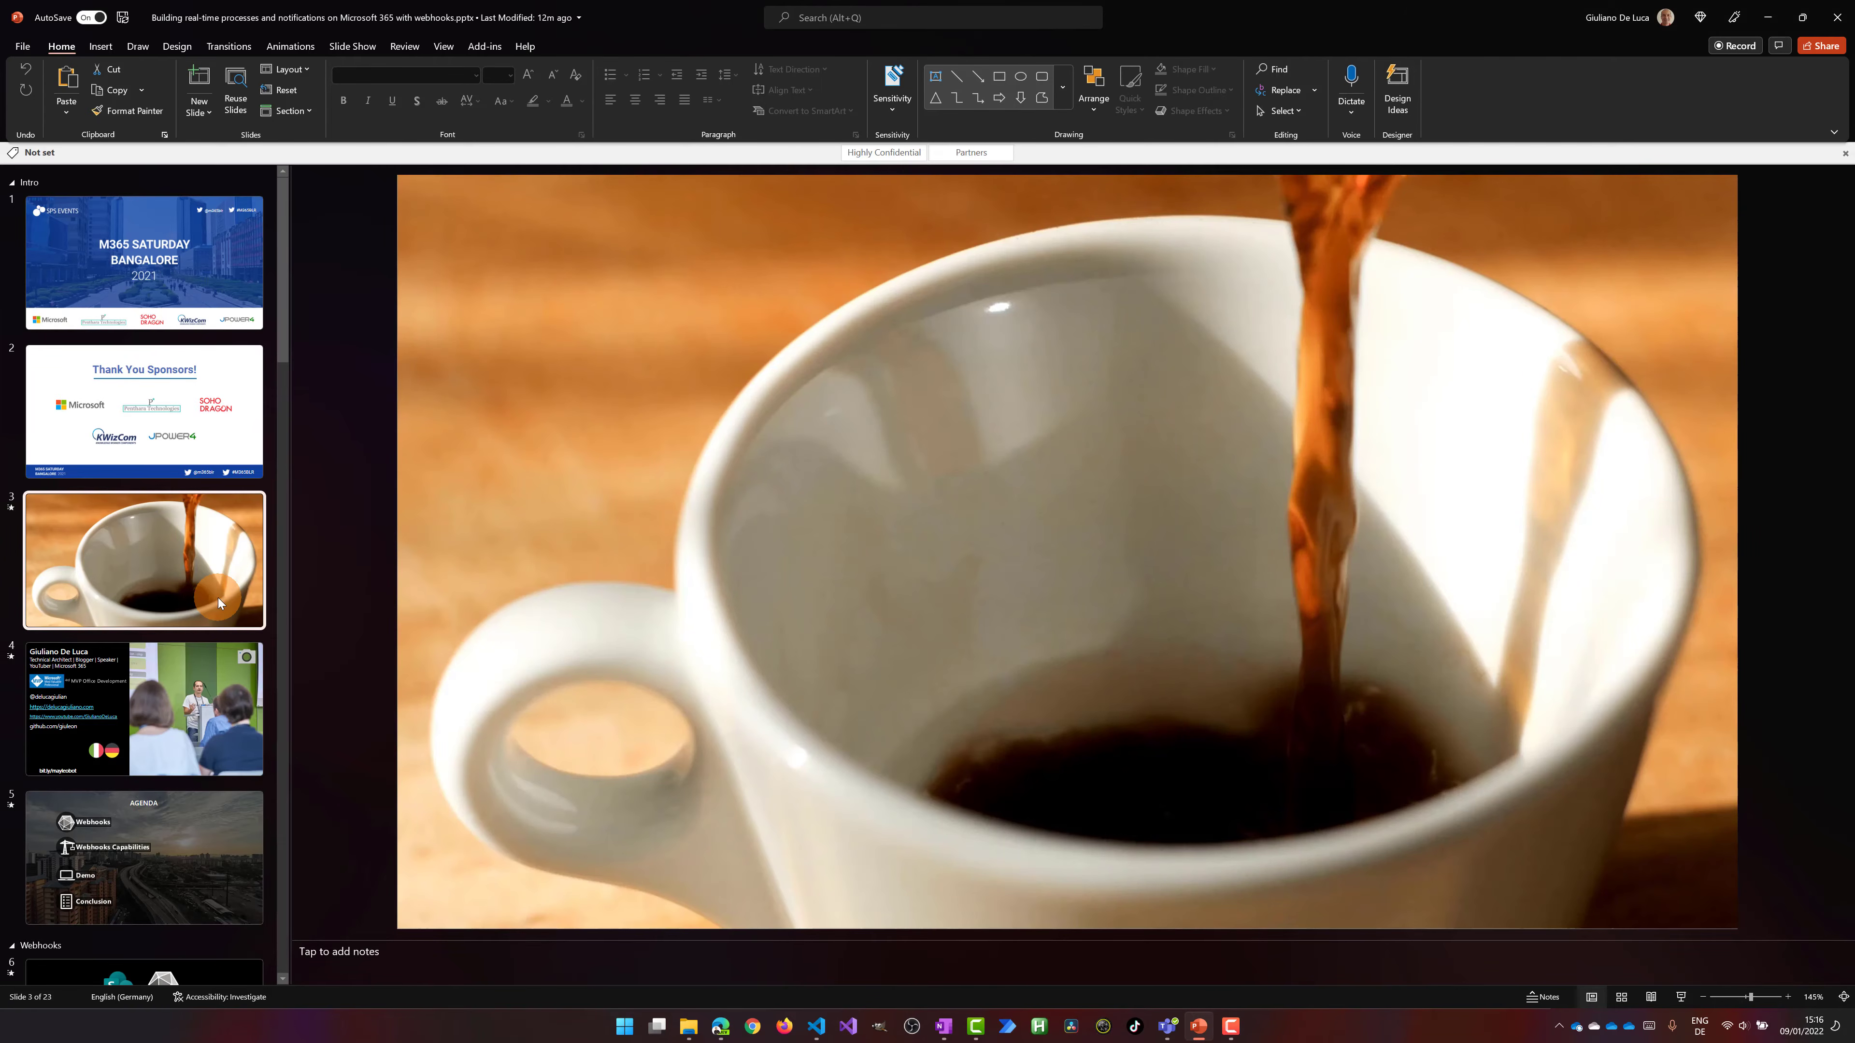
key("shift+F5")
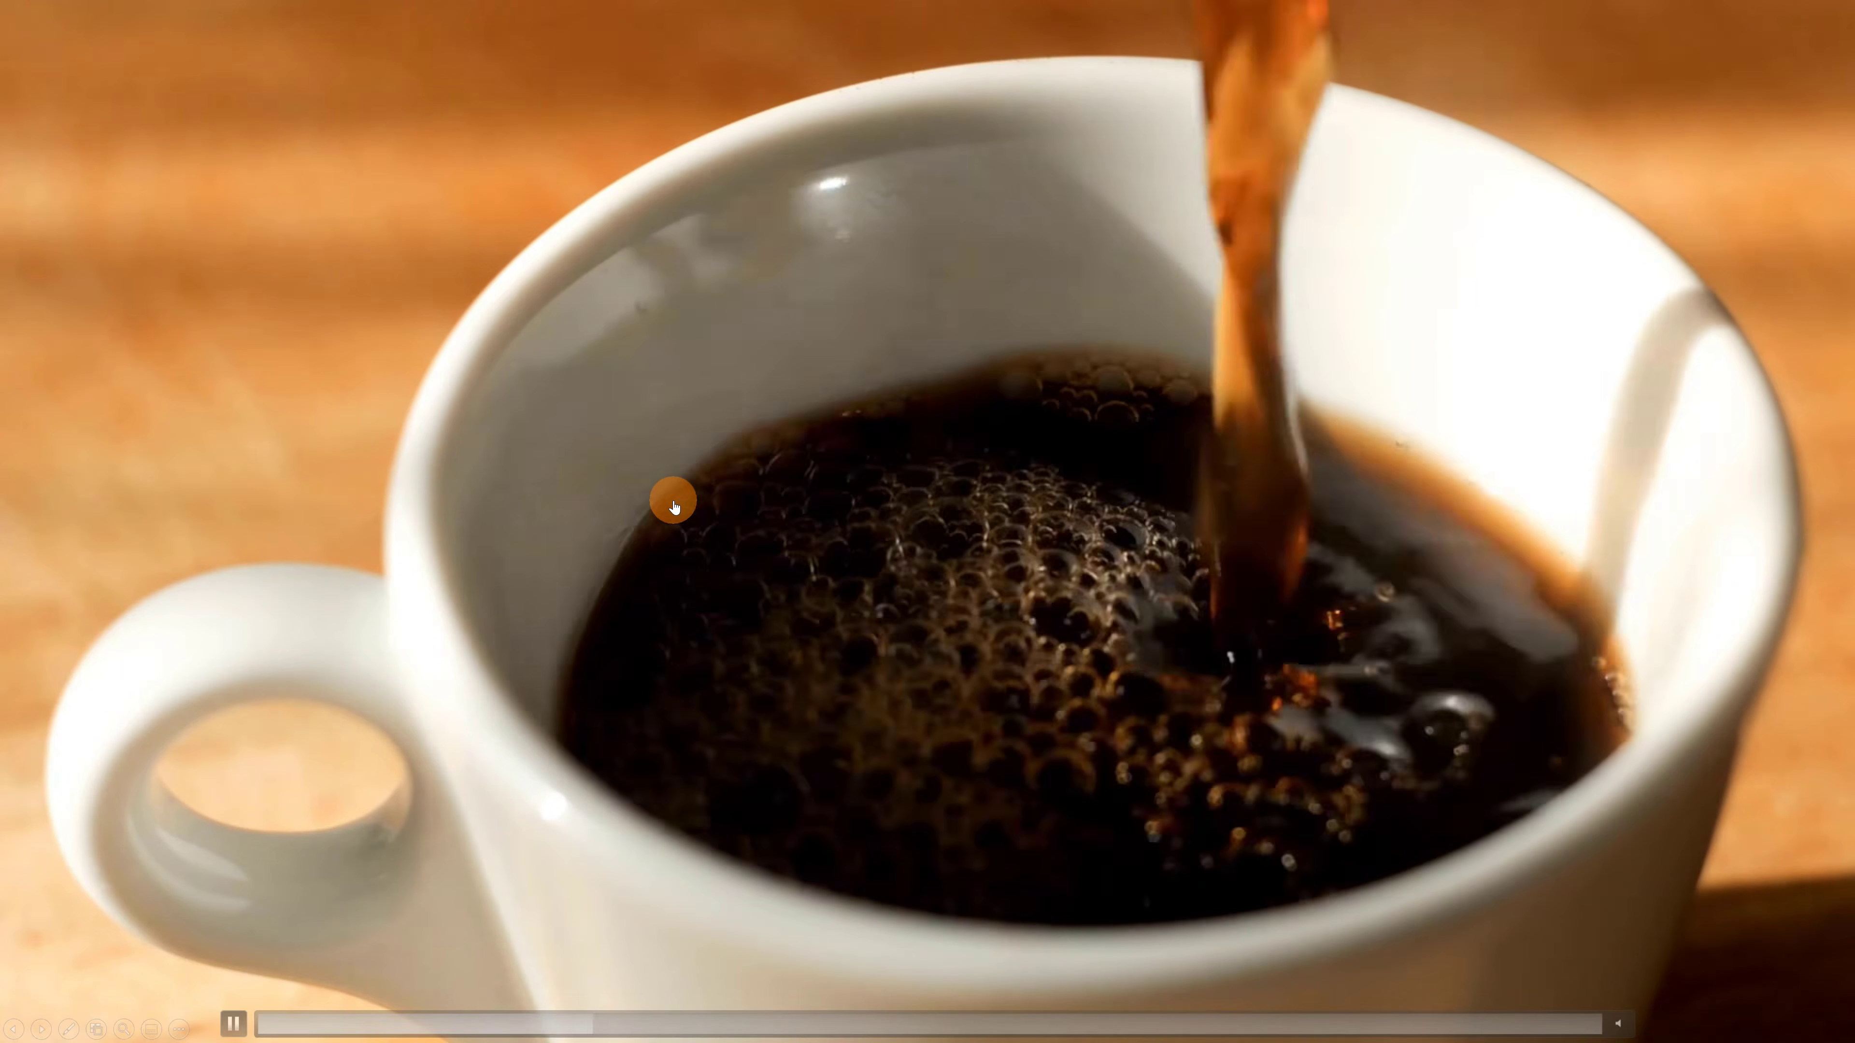
key("ctrl+4")
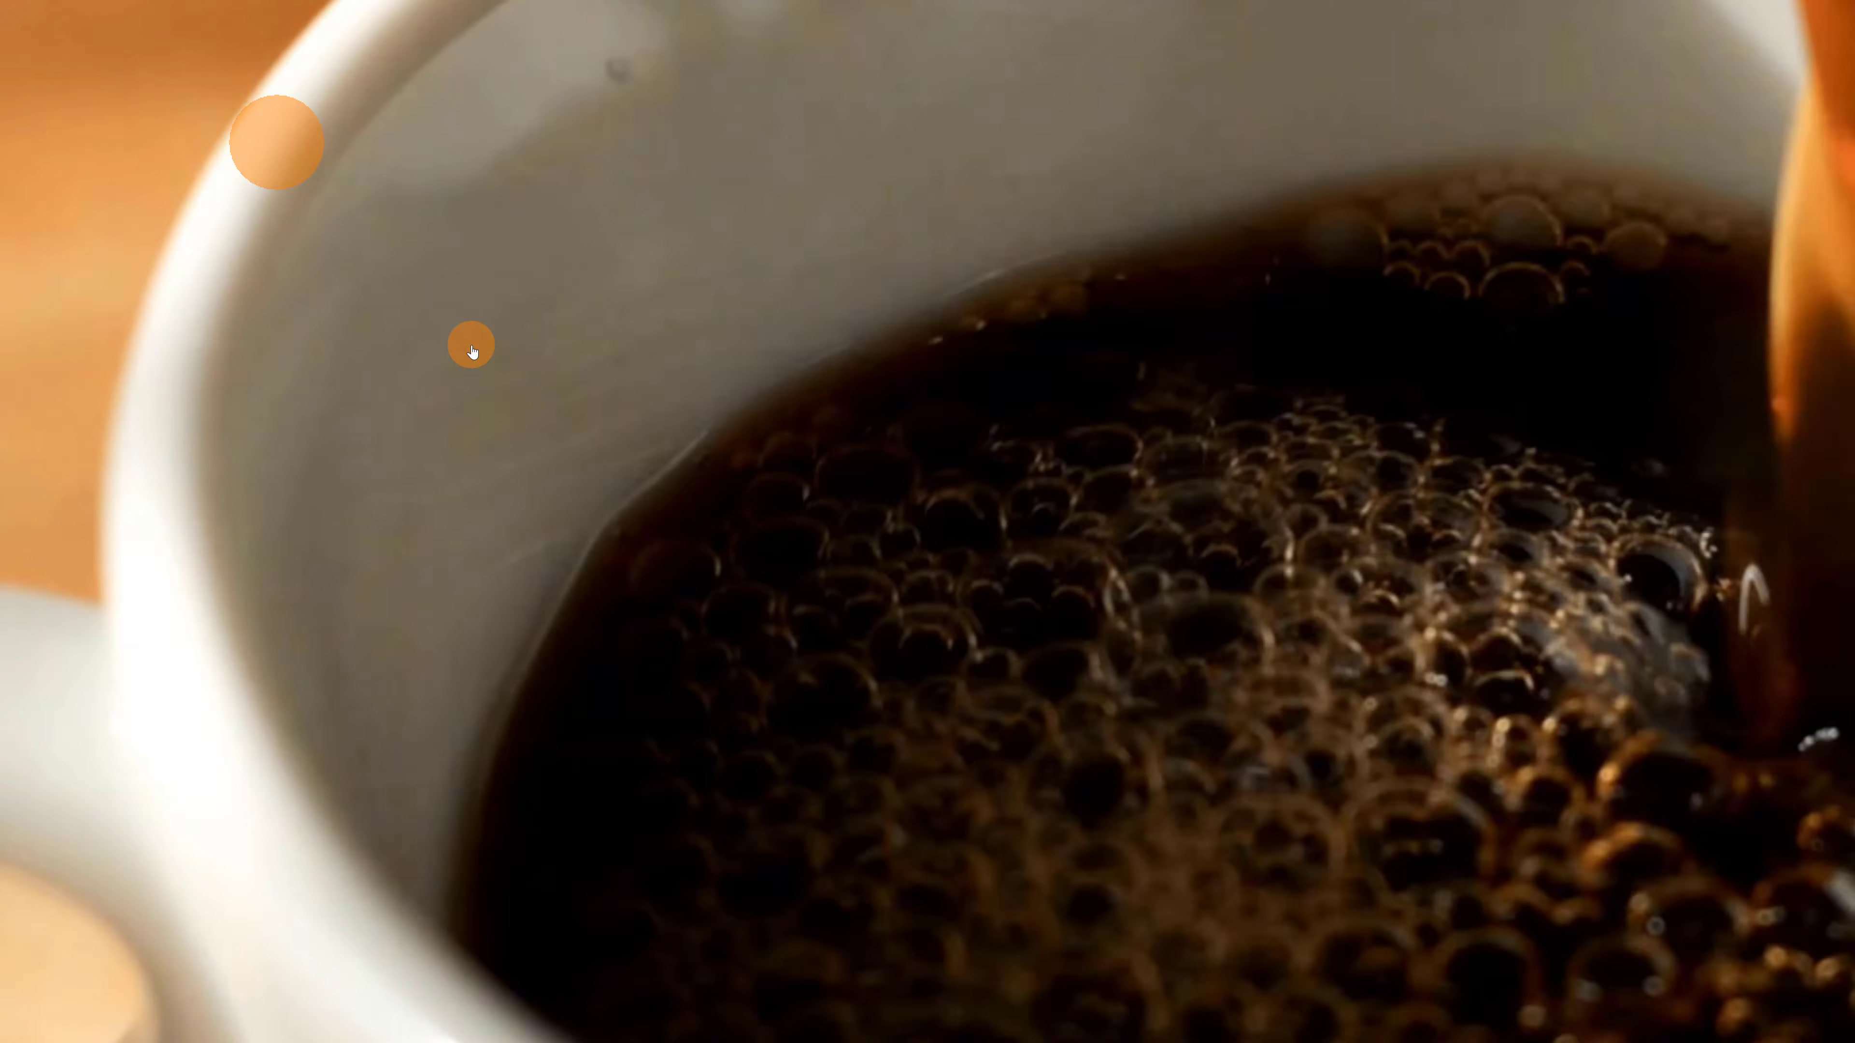
key("ctrl+plus")
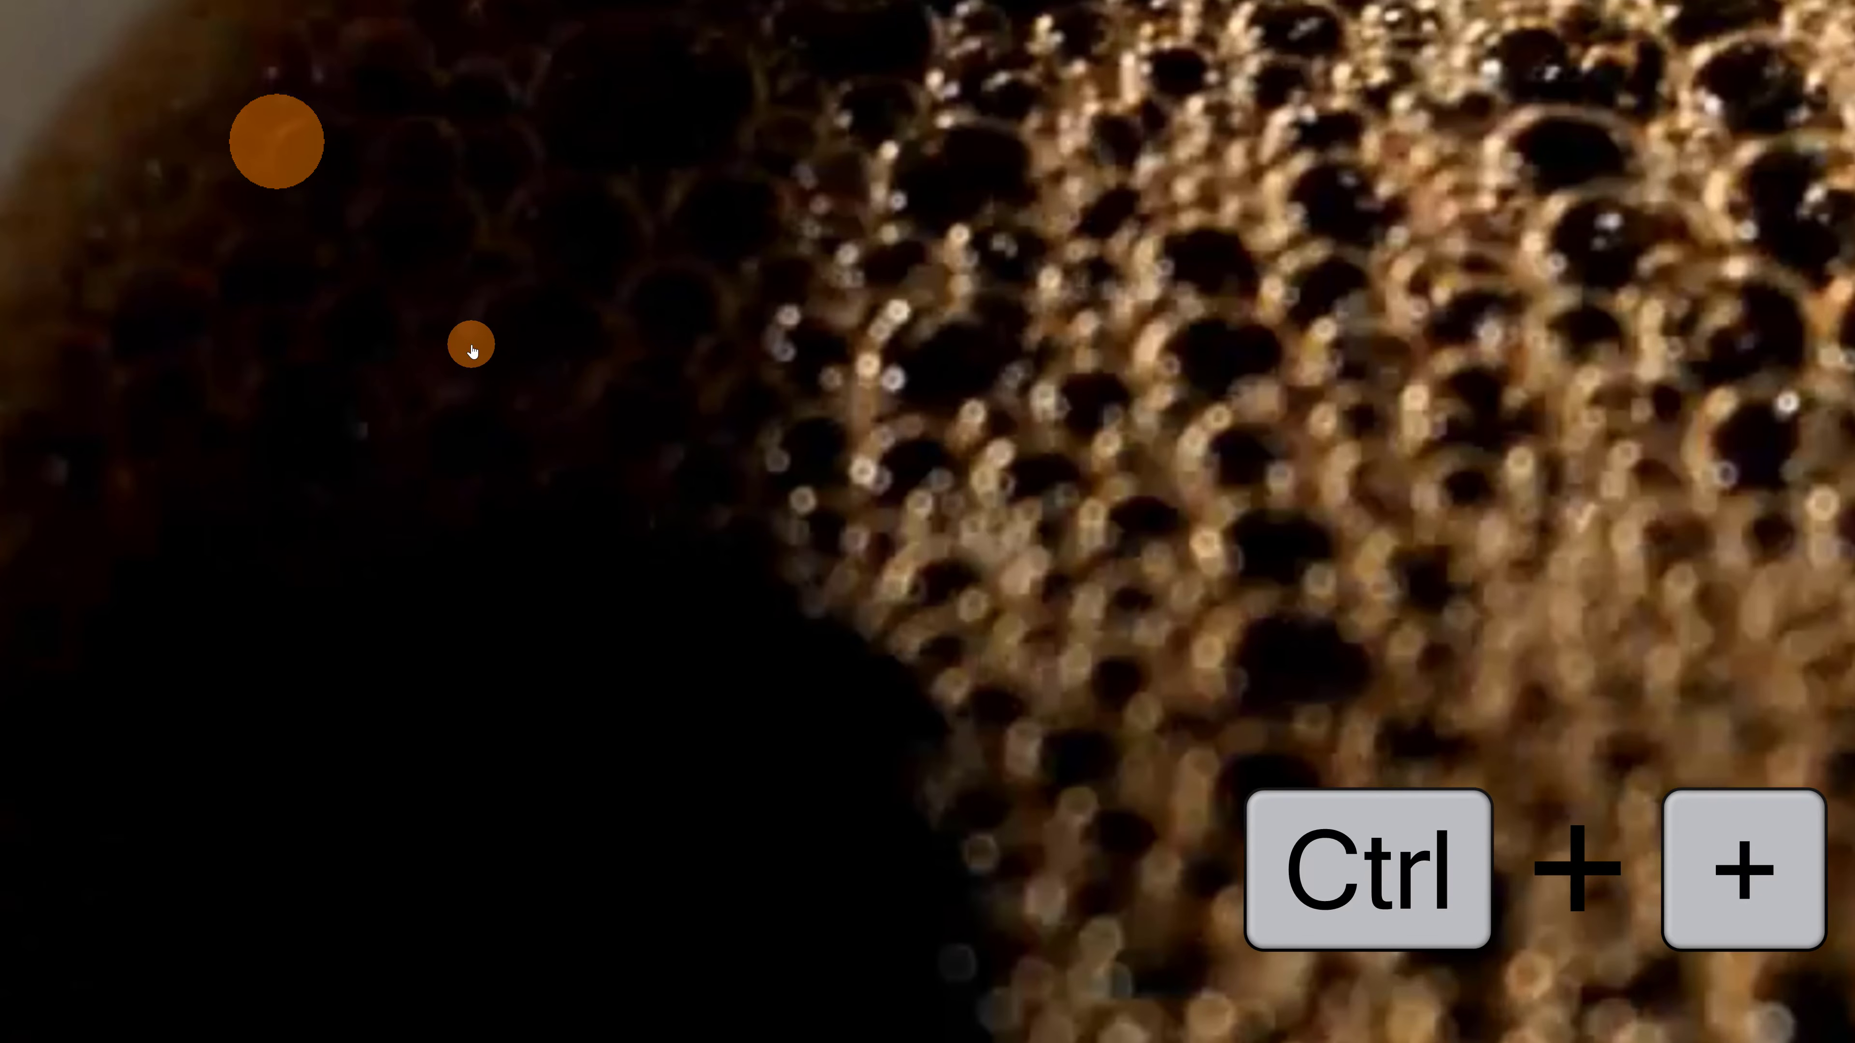
key("ctrl+minus")
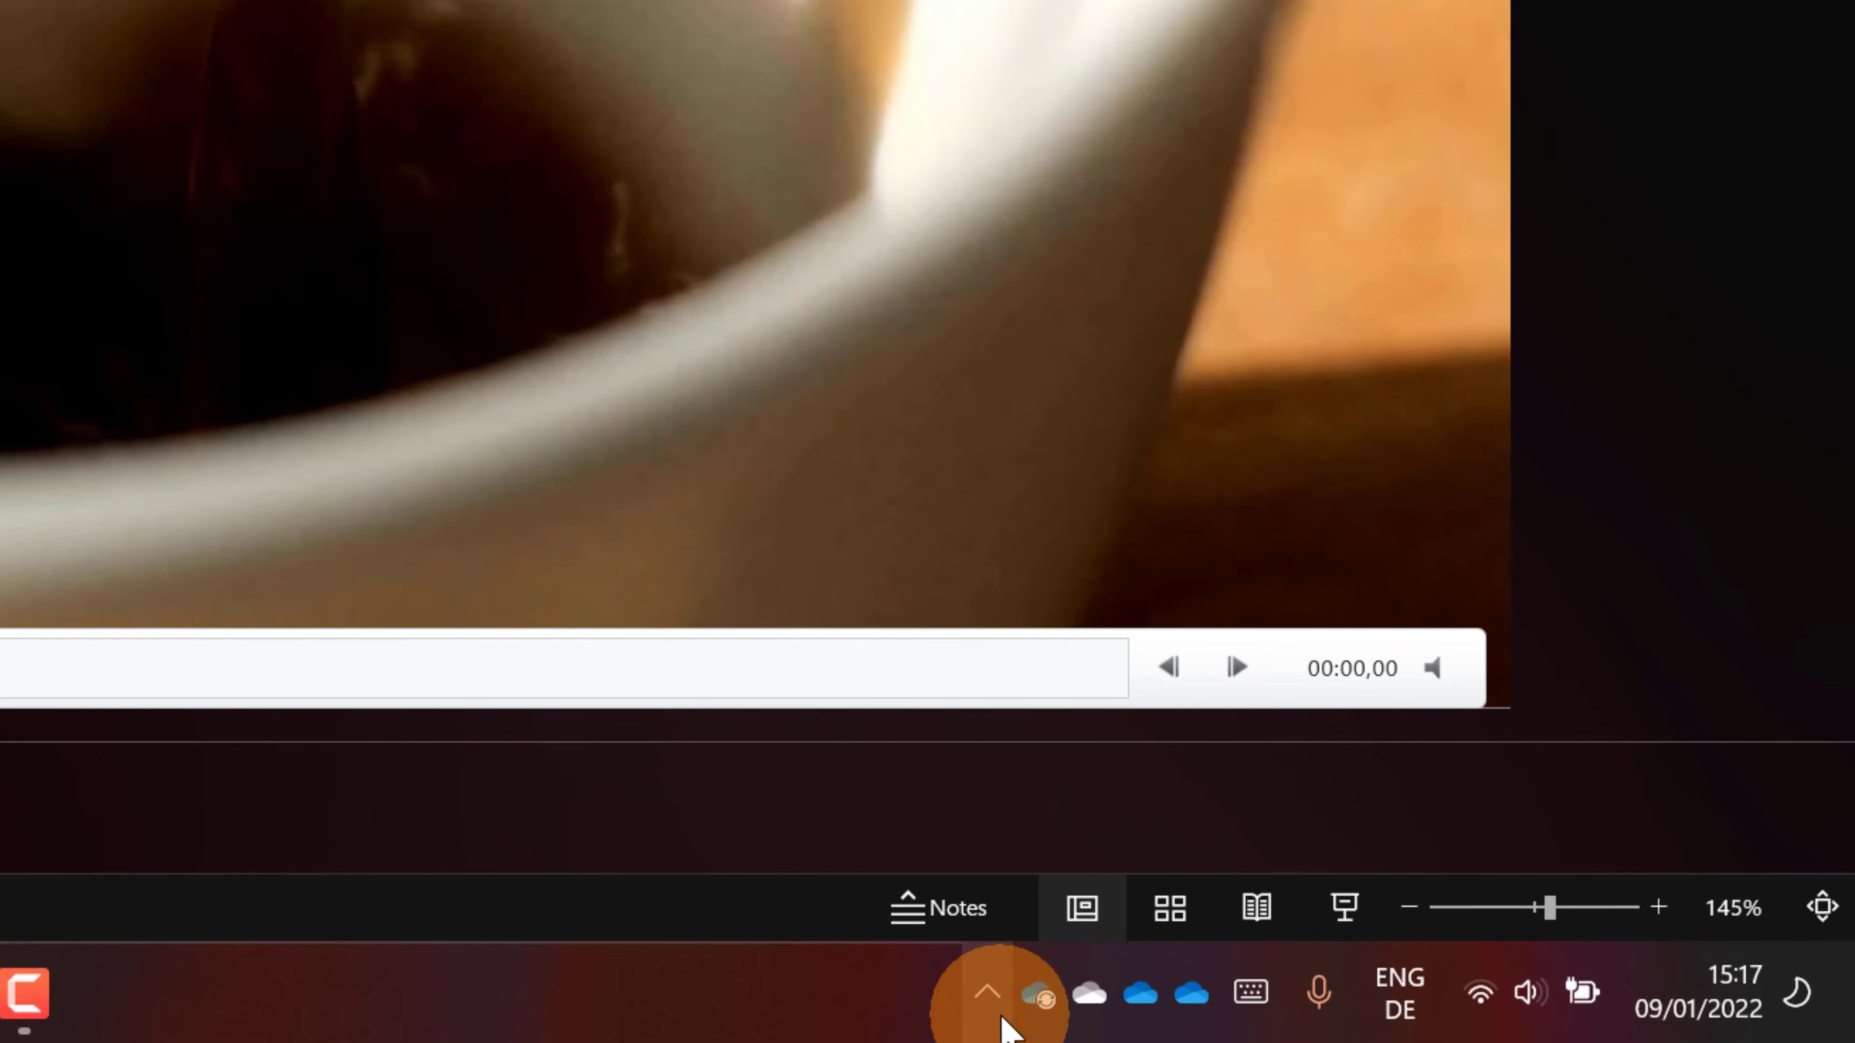
- Review the LiveZoom and Draw settings in ZoomIt's options, including the hotkey for drawing without zoom
left_click(1002, 1017)
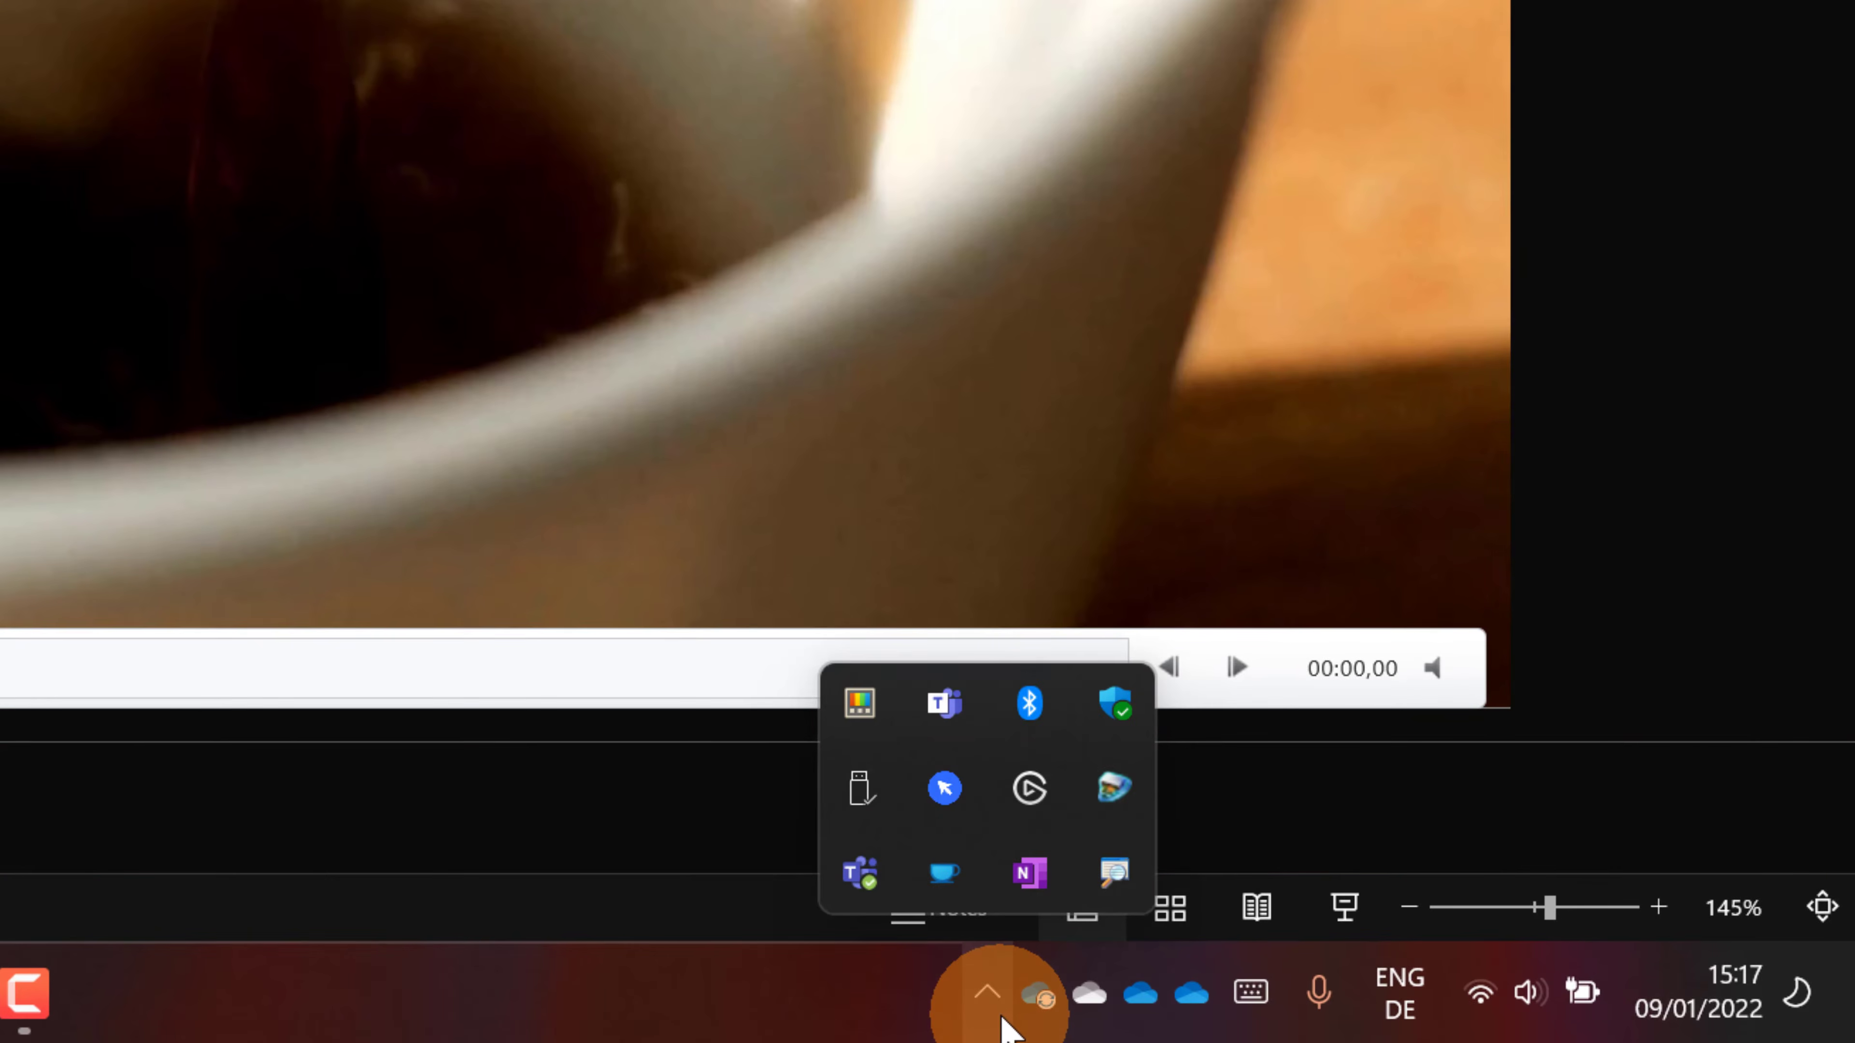
right_click(1123, 880)
left_click(1249, 617)
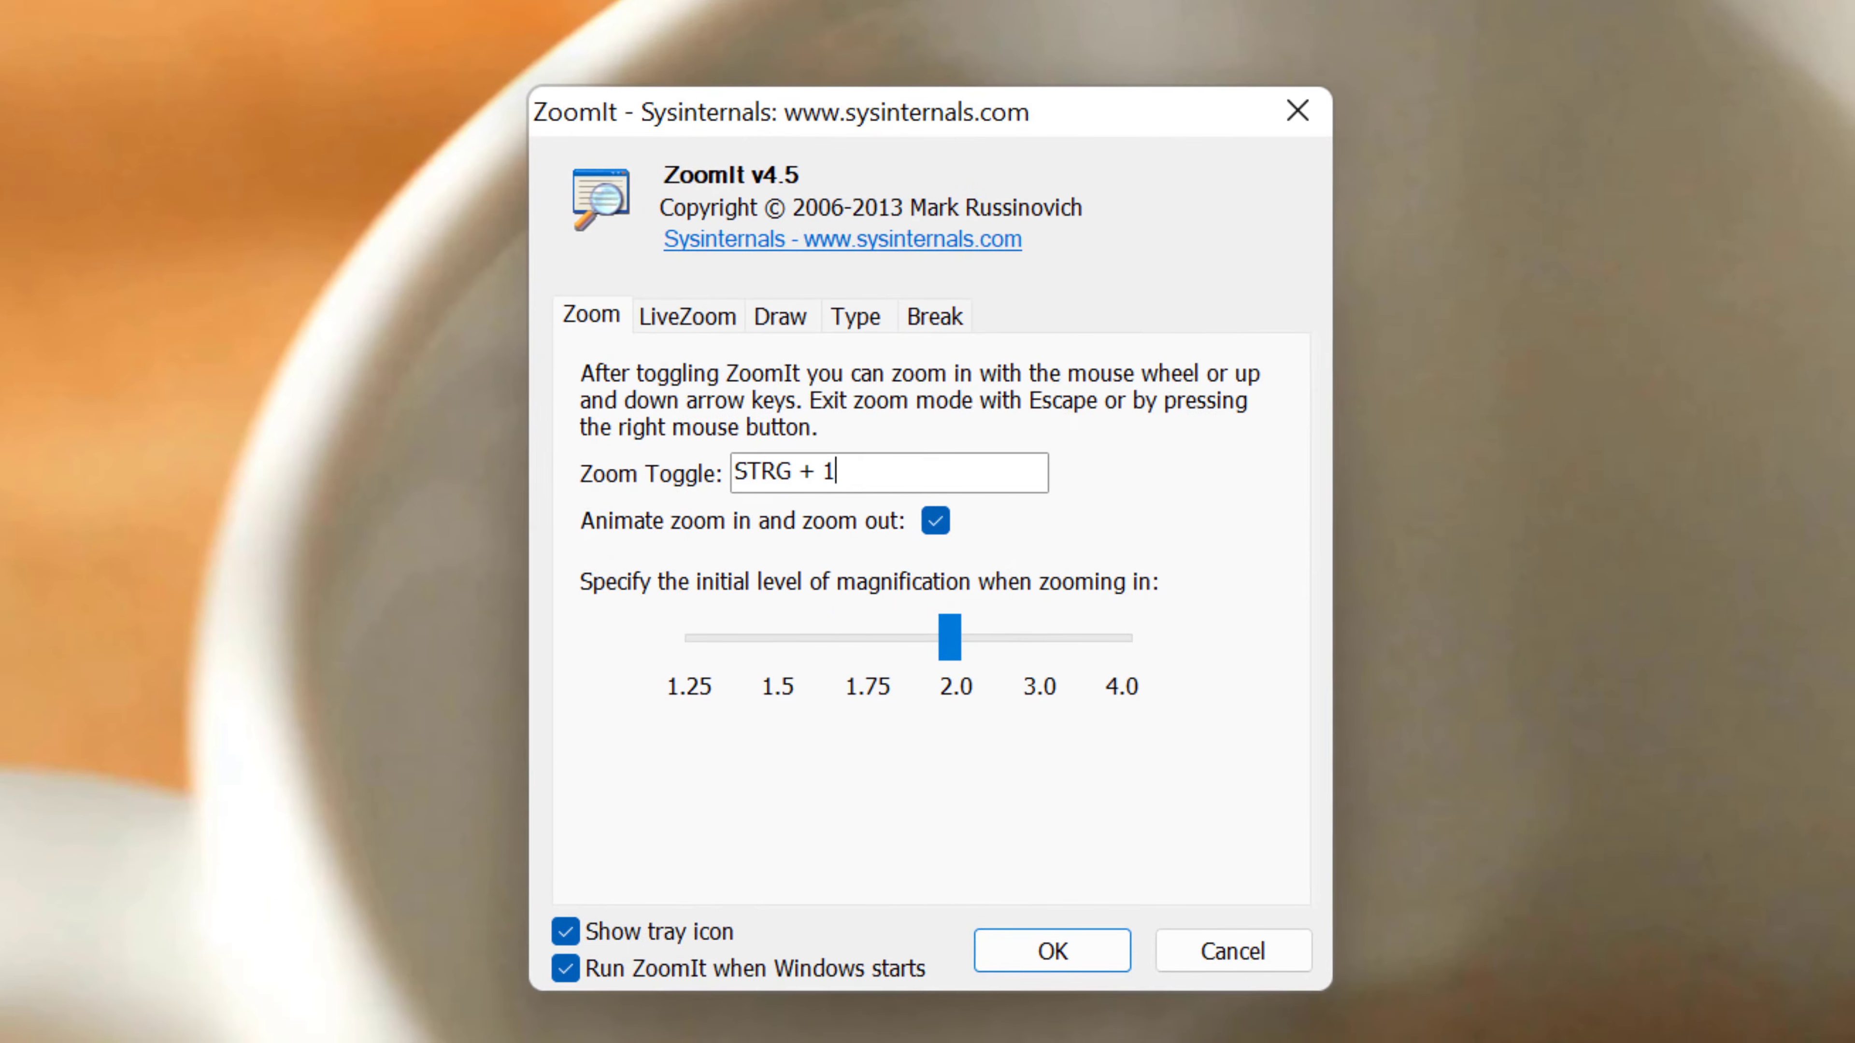
left_click(712, 325)
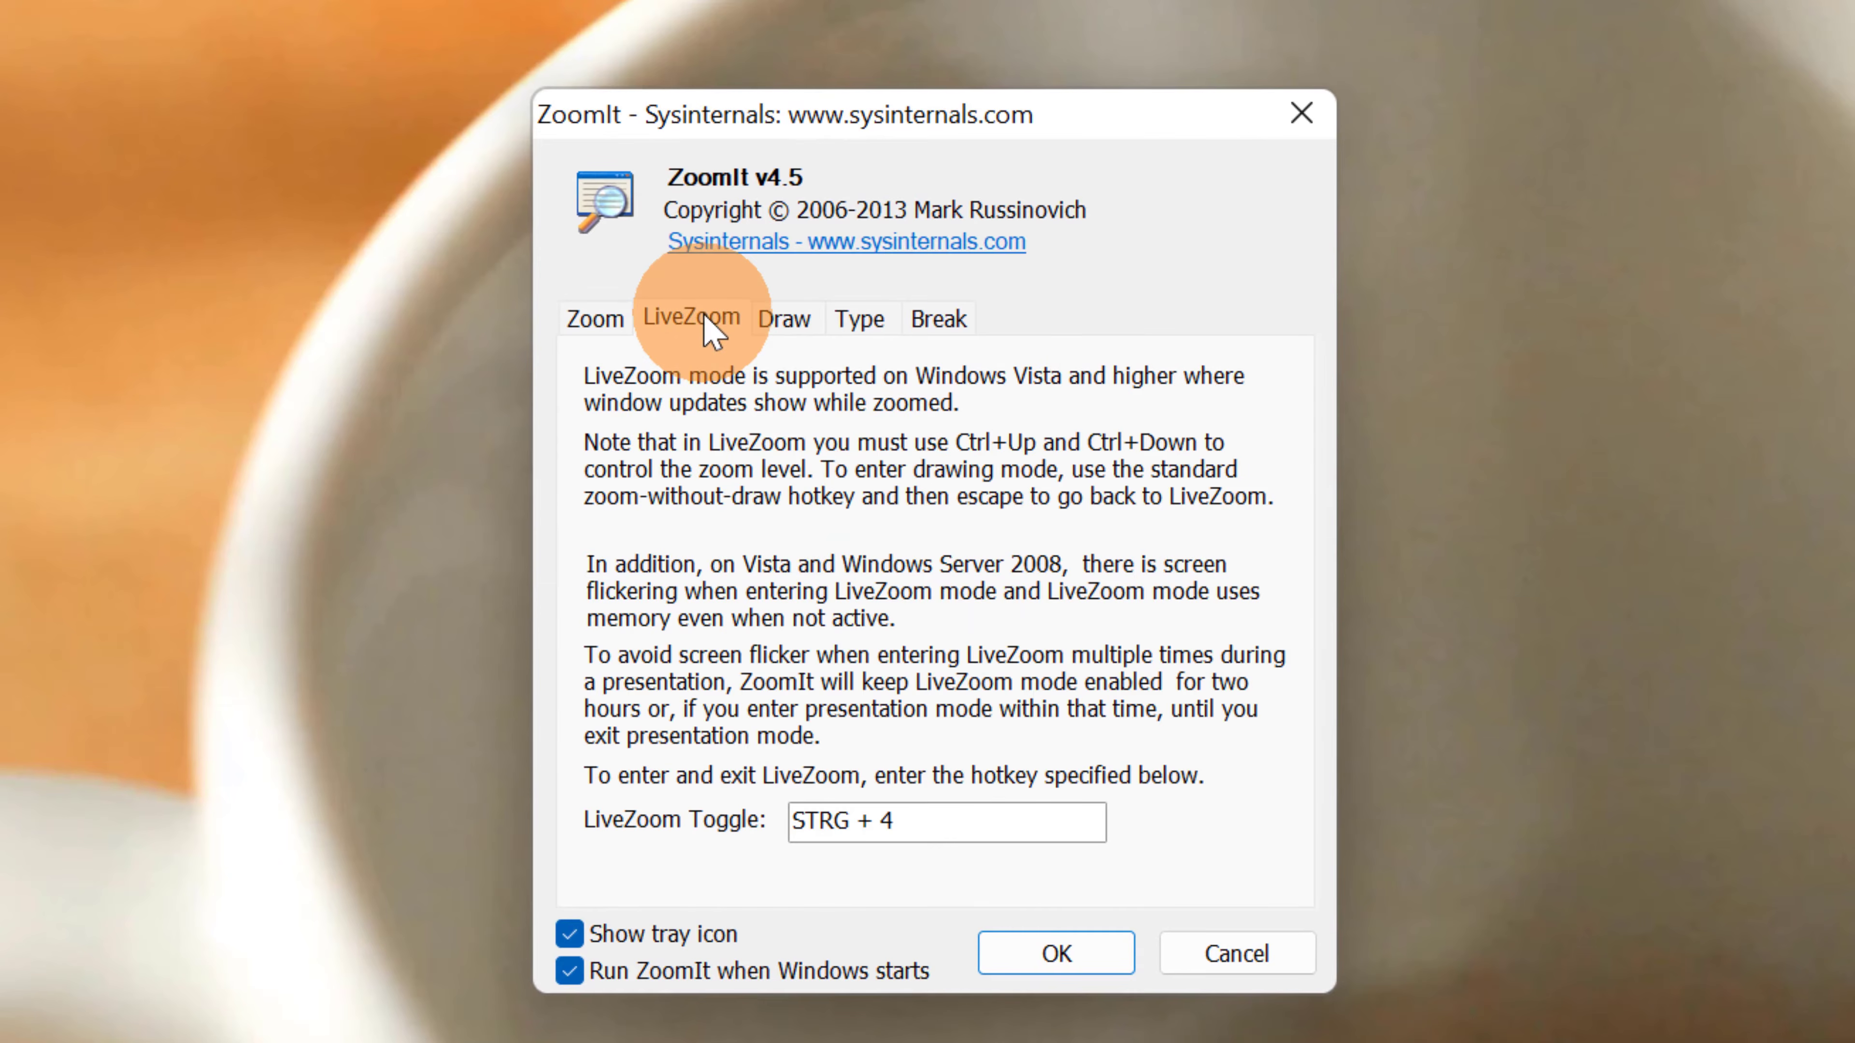
left_click(769, 329)
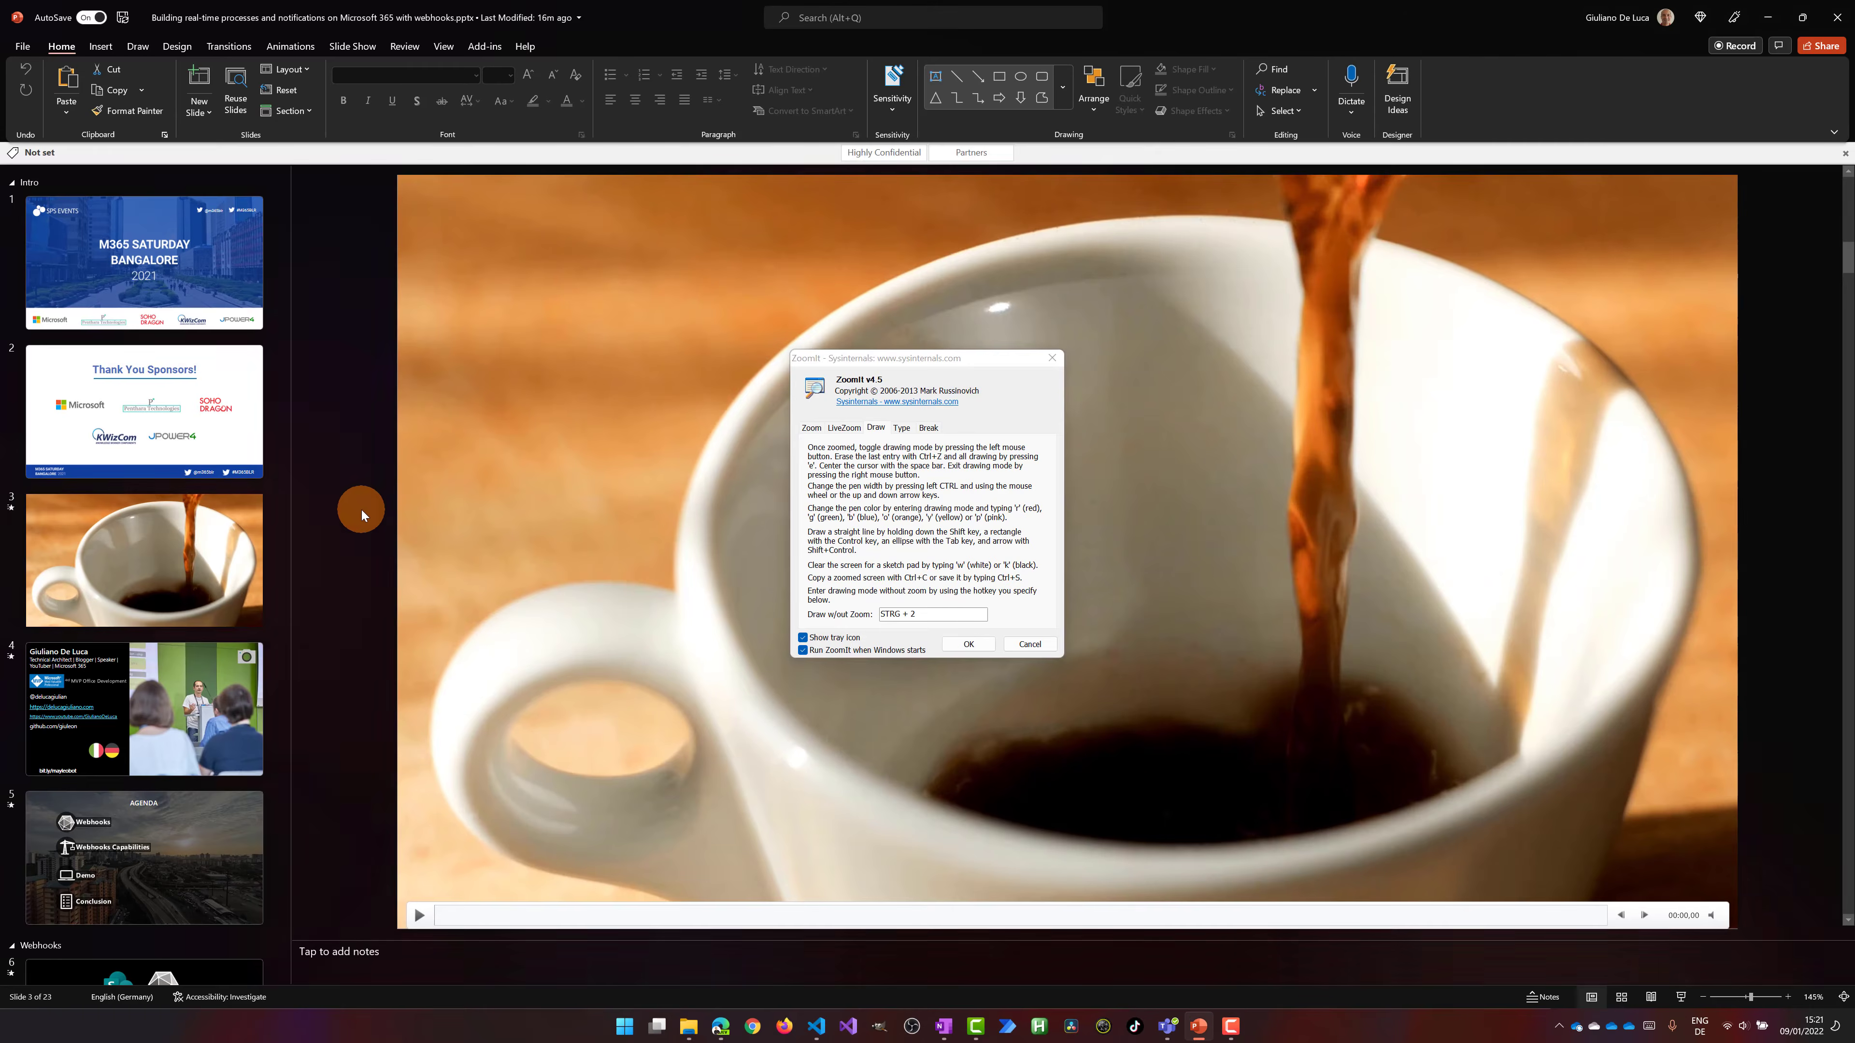
- Present the speaker introduction slide, dismiss the ZoomIt options, and enter ZoomIt's drawing mode without zoom
left_click(160, 676)
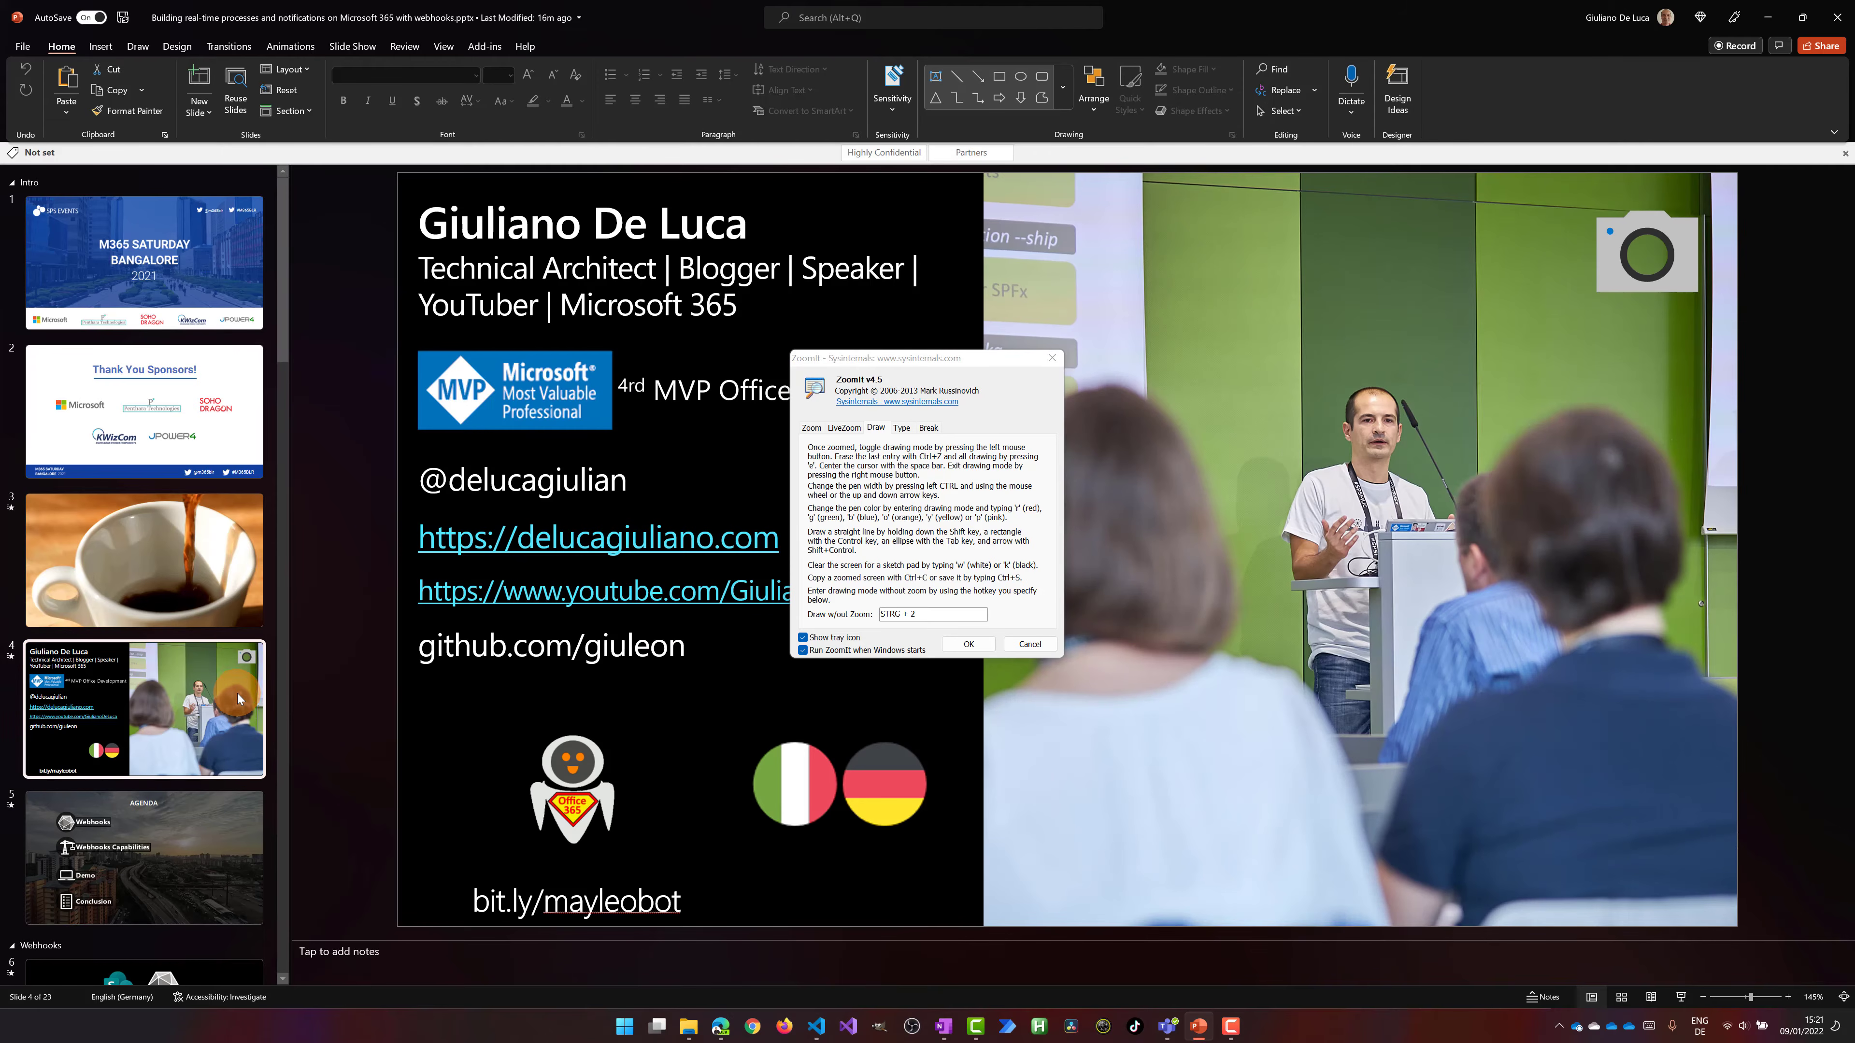
key("shift+F5")
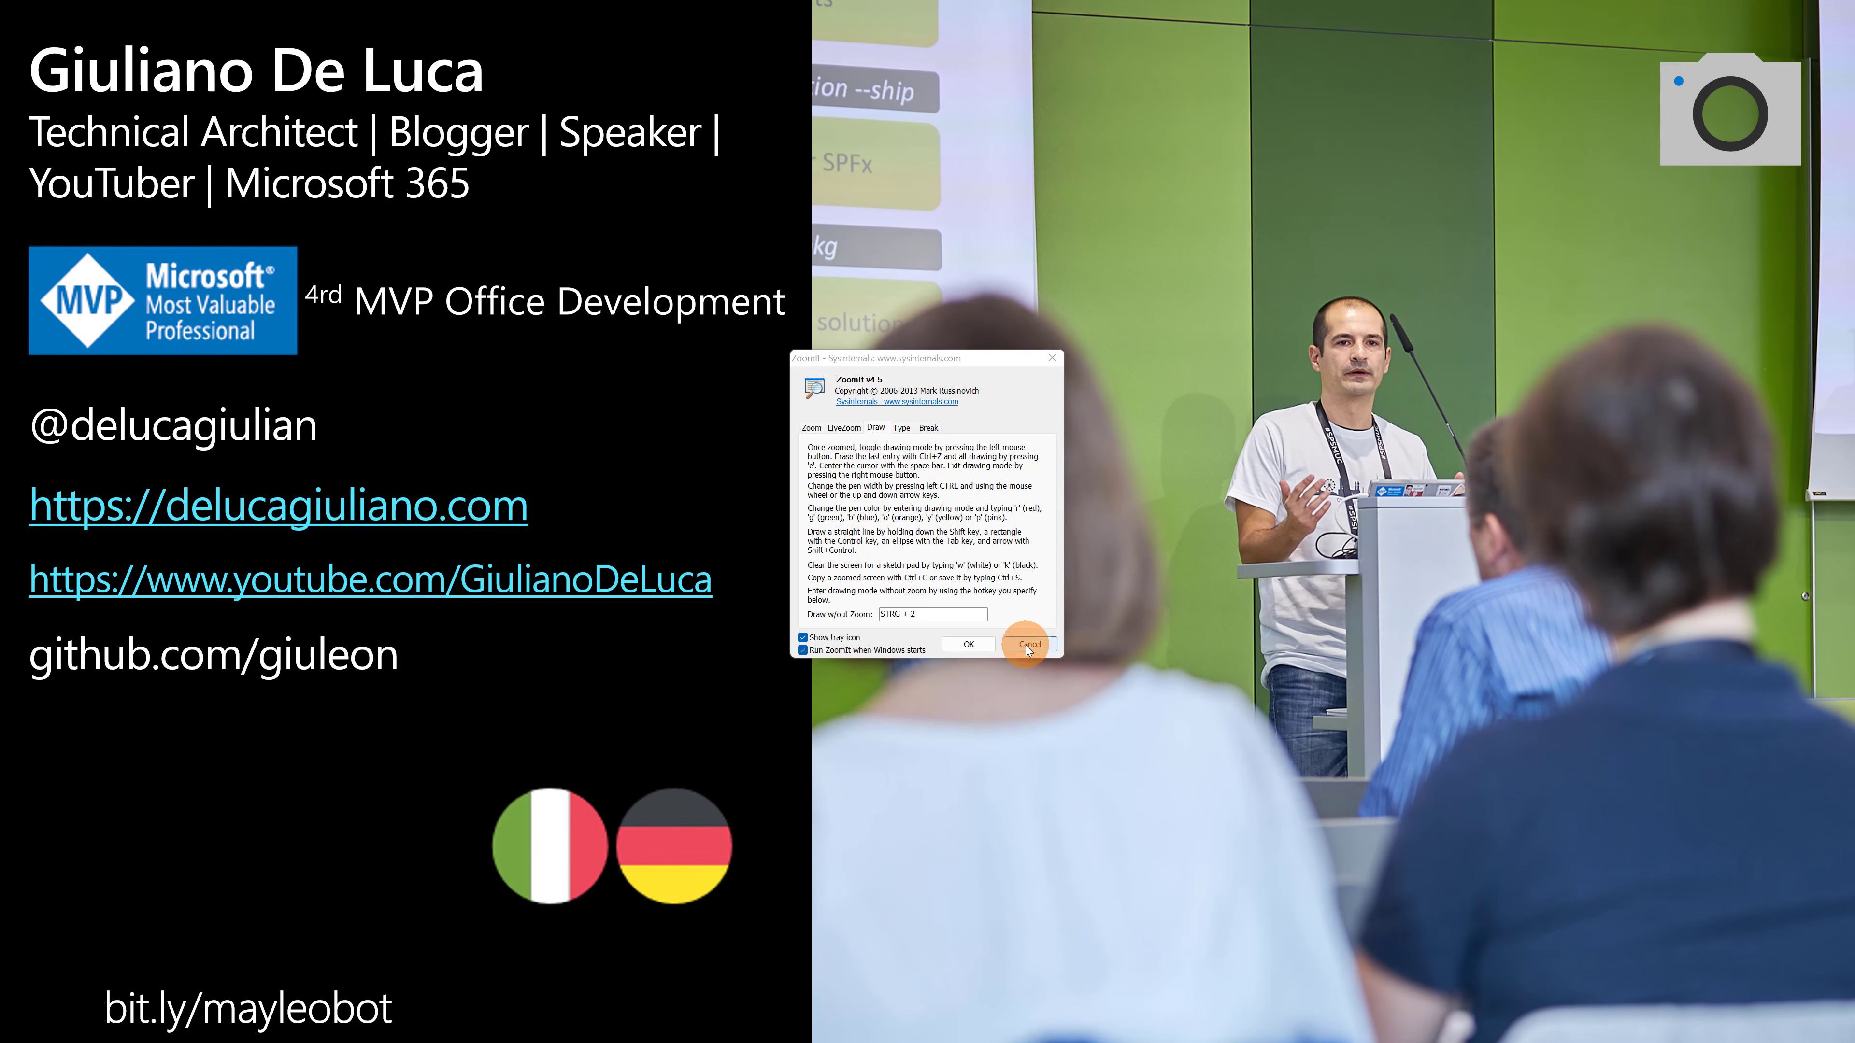
left_click(1027, 644)
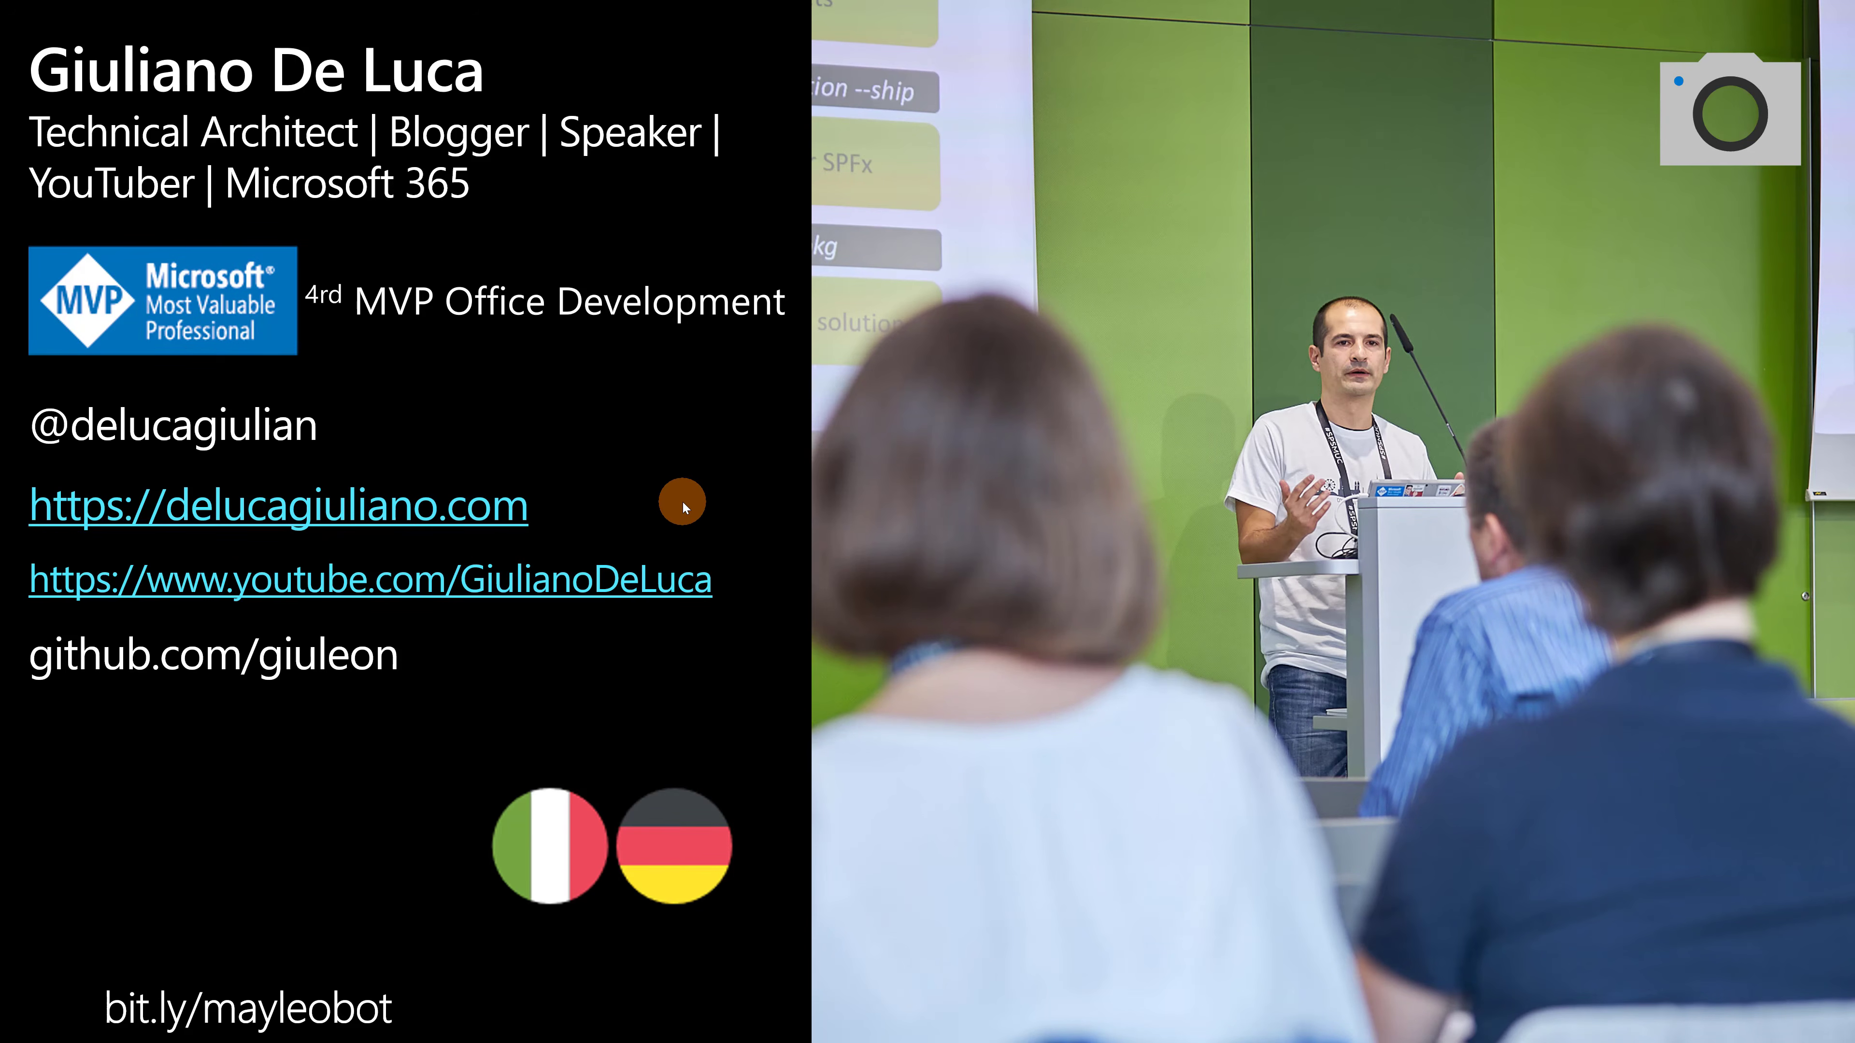
key("ctrl+2")
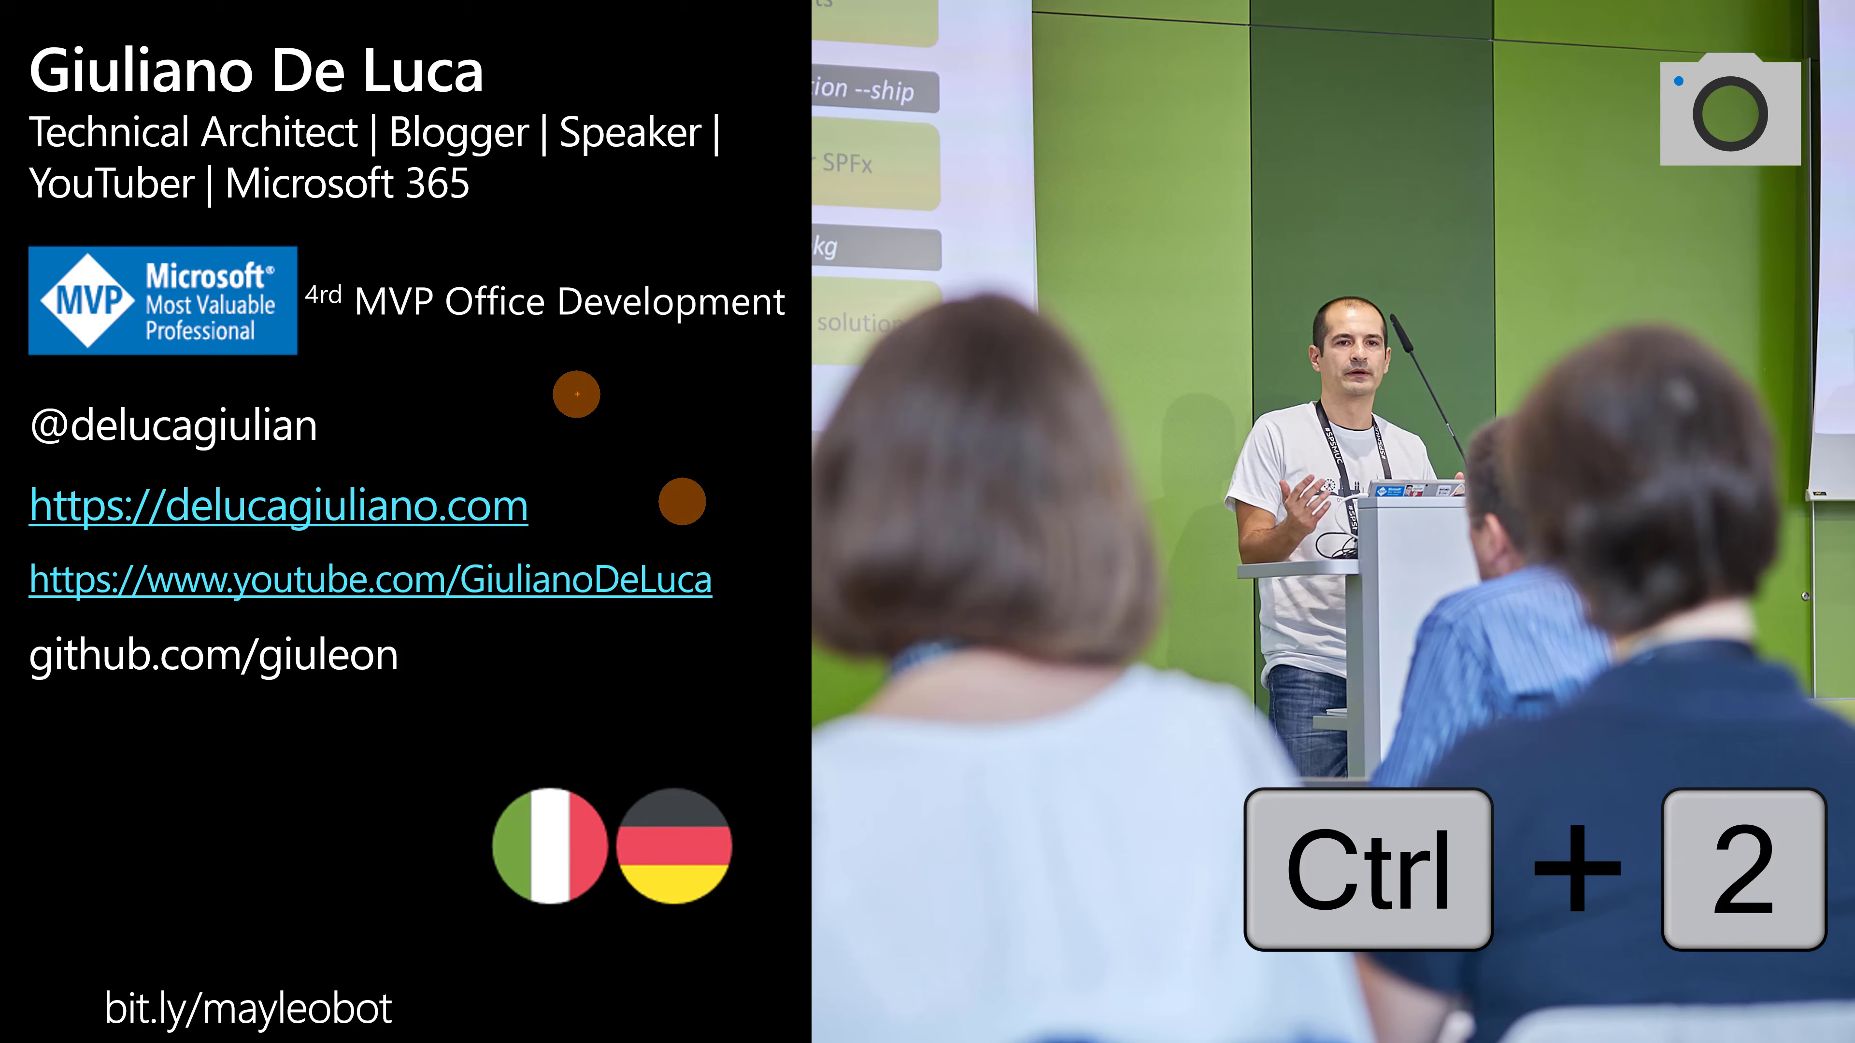